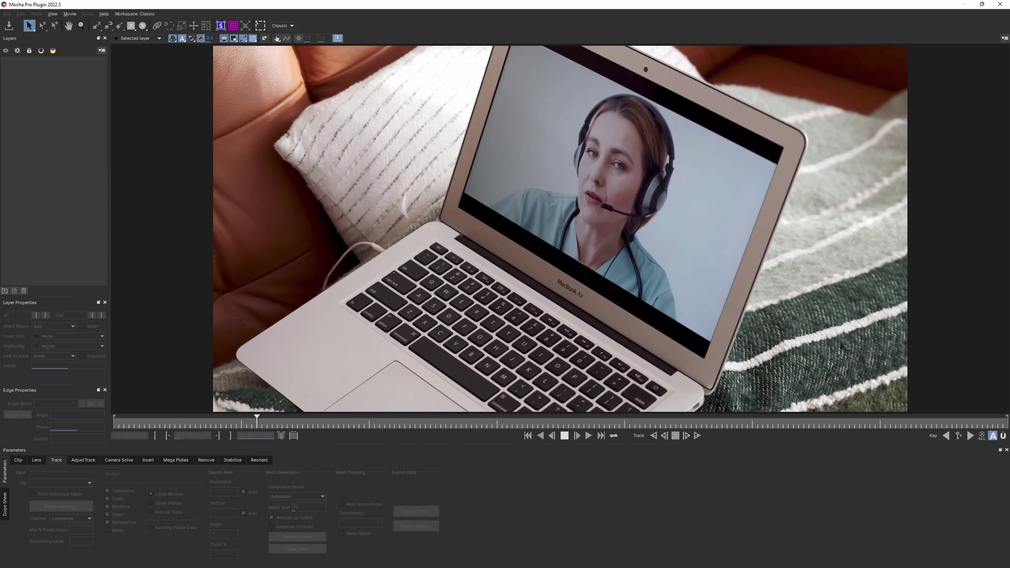
# Stop playback and draw a closed X-spline around the laptop's lid on the first frame.
pyautogui.press('space')
pyautogui.scroll(-2, 478, 243)
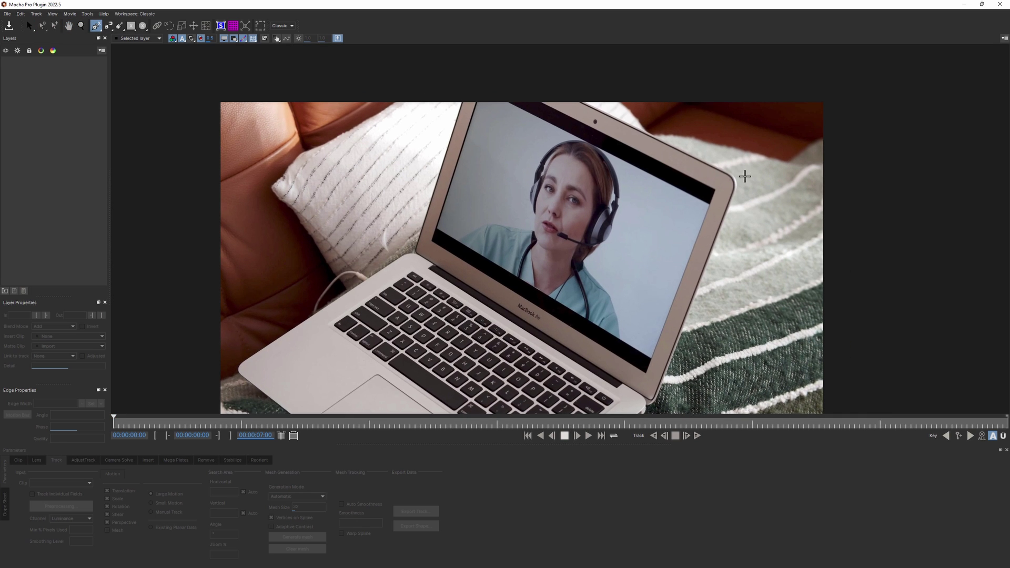
pyautogui.click(745, 176)
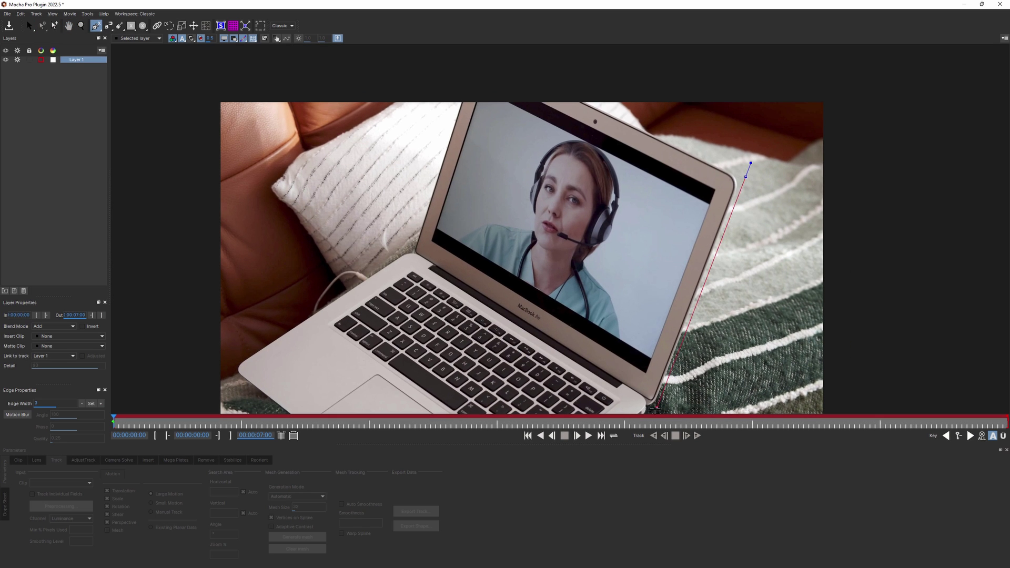
pyautogui.rightClick(474, 46)
# Sharpen the spline's corner points and fit its outline closely to the edges of the laptop lid.
pyautogui.press('z')
pyautogui.moveTo(475, 47); pyautogui.dragTo(384, 61)
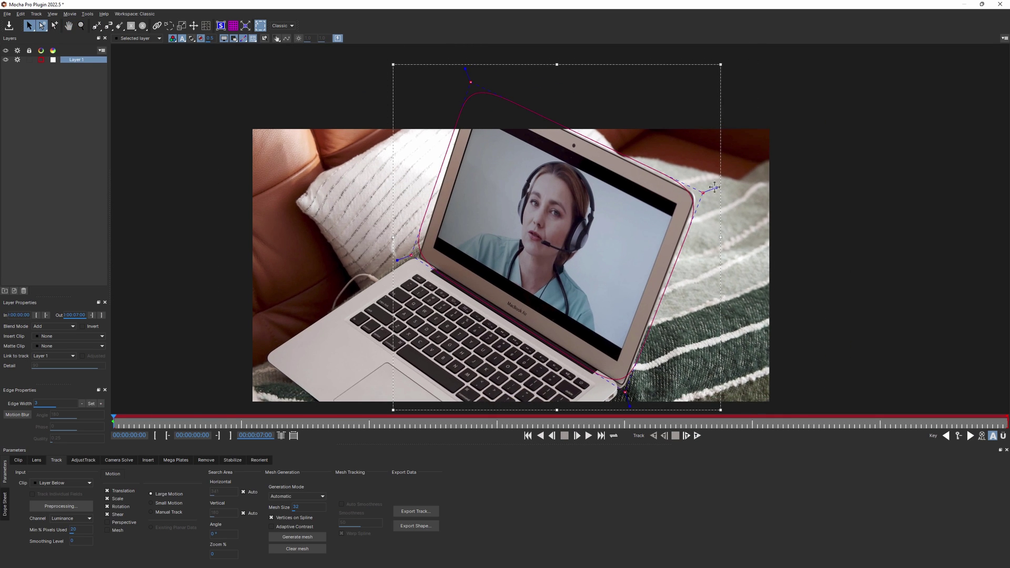
pyautogui.press('z')
pyautogui.moveTo(671, 198); pyautogui.dragTo(737, 187)
pyautogui.moveTo(739, 188); pyautogui.dragTo(733, 187)
pyautogui.press('x')
pyautogui.moveTo(369, 105); pyautogui.dragTo(523, 210)
pyautogui.moveTo(400, 57); pyautogui.dragTo(410, 61)
pyautogui.moveTo(387, 348); pyautogui.dragTo(432, 177)
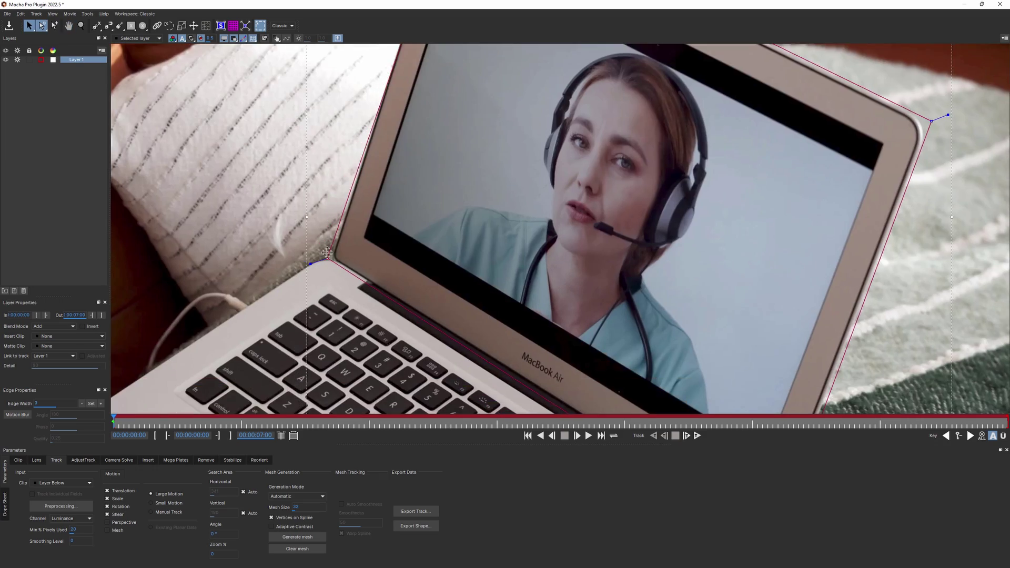
pyautogui.press('x')
pyautogui.moveTo(370, 269); pyautogui.dragTo(278, 49)
pyautogui.moveTo(684, 322); pyautogui.dragTo(688, 325)
pyautogui.press('x')
pyautogui.moveTo(368, 52); pyautogui.dragTo(451, 444)
pyautogui.moveTo(450, 65); pyautogui.dragTo(442, 56)
# Position the planar surface's four corners on the laptop display's corners, extending the upper-left one beyond the frame.
pyautogui.press('z')
pyautogui.moveTo(453, 52); pyautogui.dragTo(384, 58)
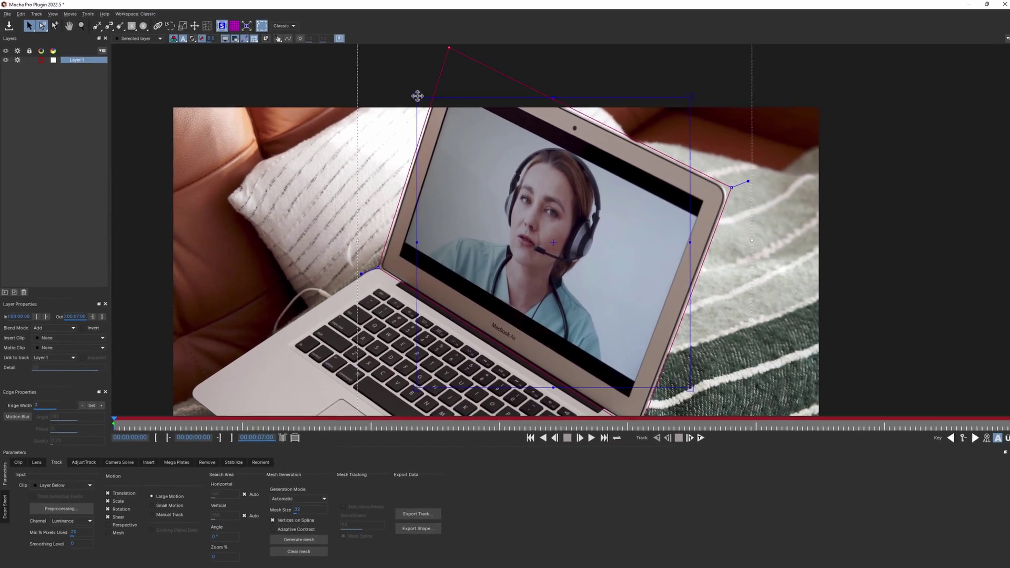
pyautogui.moveTo(647, 151); pyautogui.dragTo(723, 130)
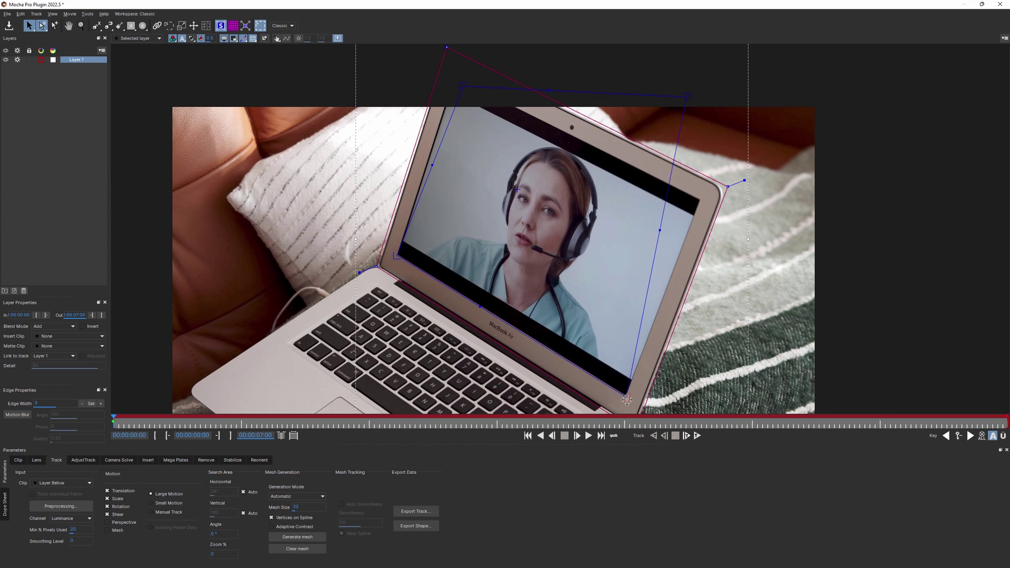
pyautogui.scroll(8, 368, 259)
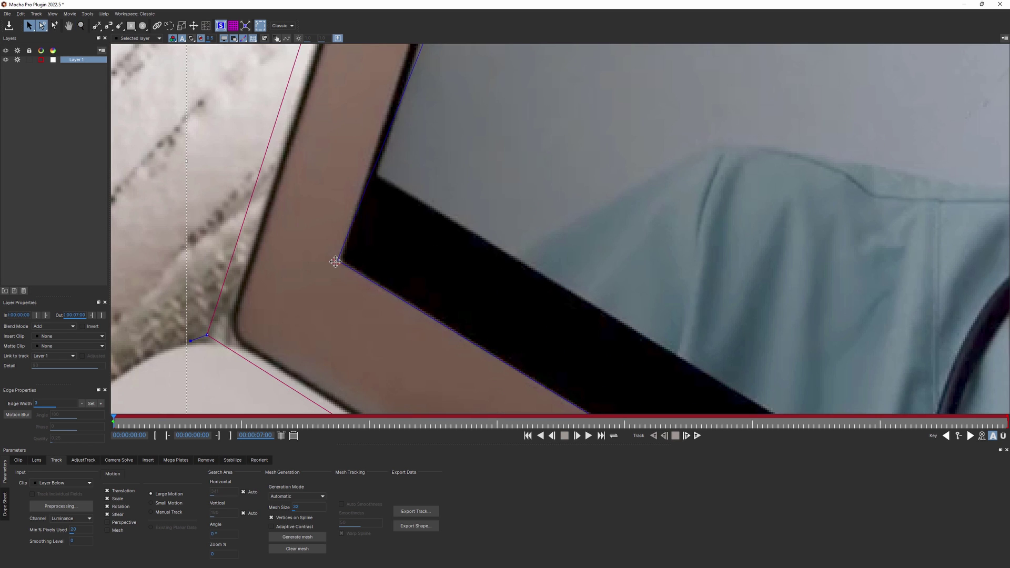
pyautogui.press('z')
pyautogui.moveTo(669, 349); pyautogui.dragTo(720, 306)
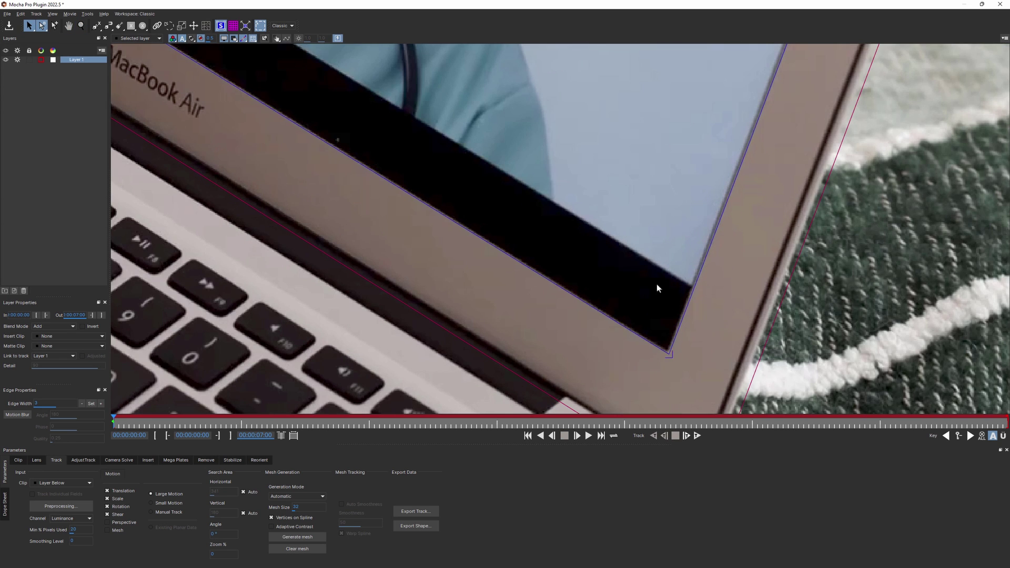
pyautogui.scroll(-6, 656, 283)
pyautogui.scroll(6, 651, 180)
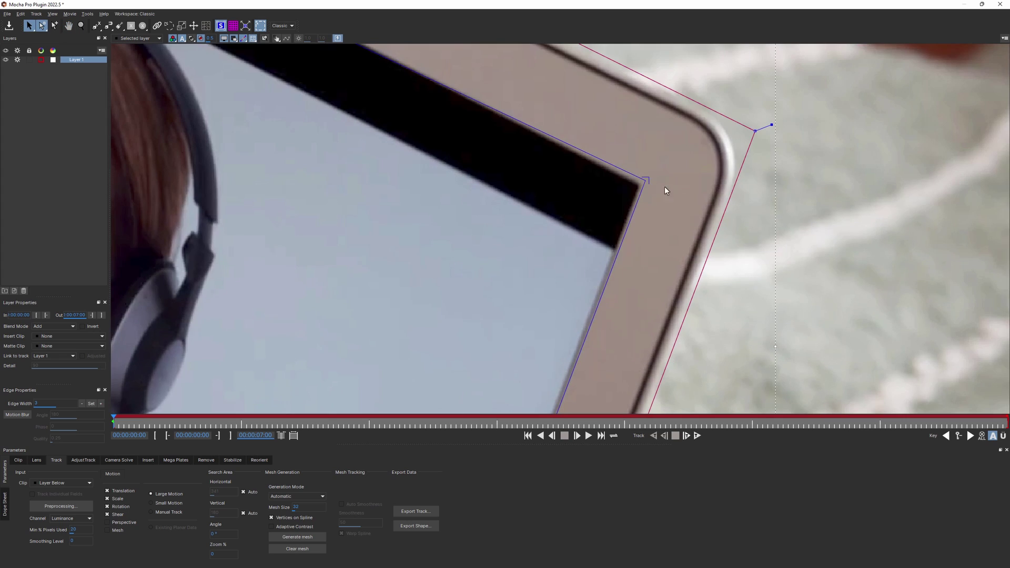
pyautogui.scroll(-5, 646, 180)
pyautogui.scroll(5, 376, 69)
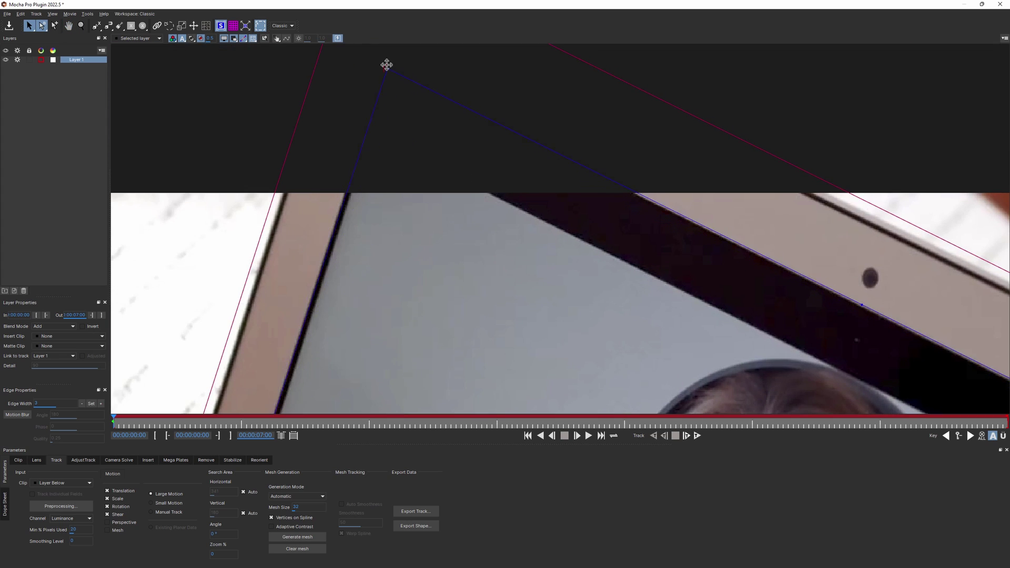
pyautogui.press('z')
pyautogui.moveTo(440, 201); pyautogui.dragTo(524, 148)
pyautogui.press('x')
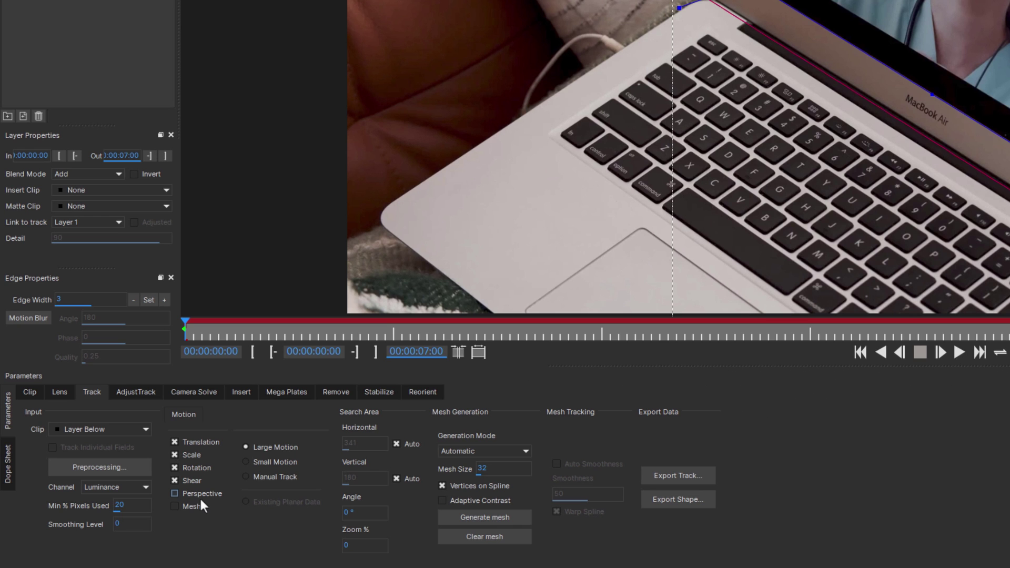
# Include perspective in the tracked motion and rename the layer as screen.
pyautogui.click(201, 498)
pyautogui.doubleClick(140, 98)
pyautogui.write('screen')
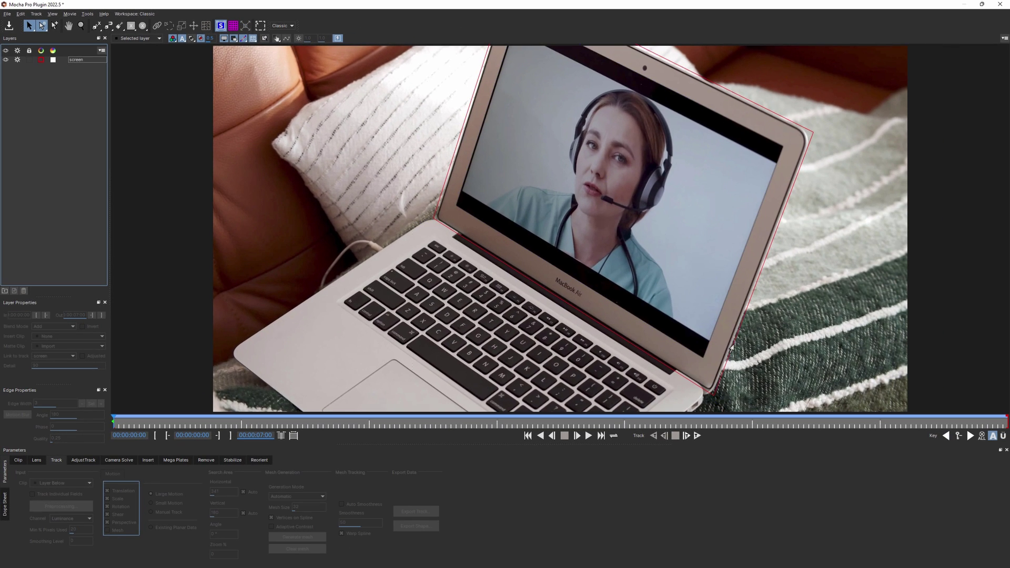
pyautogui.press('Return')
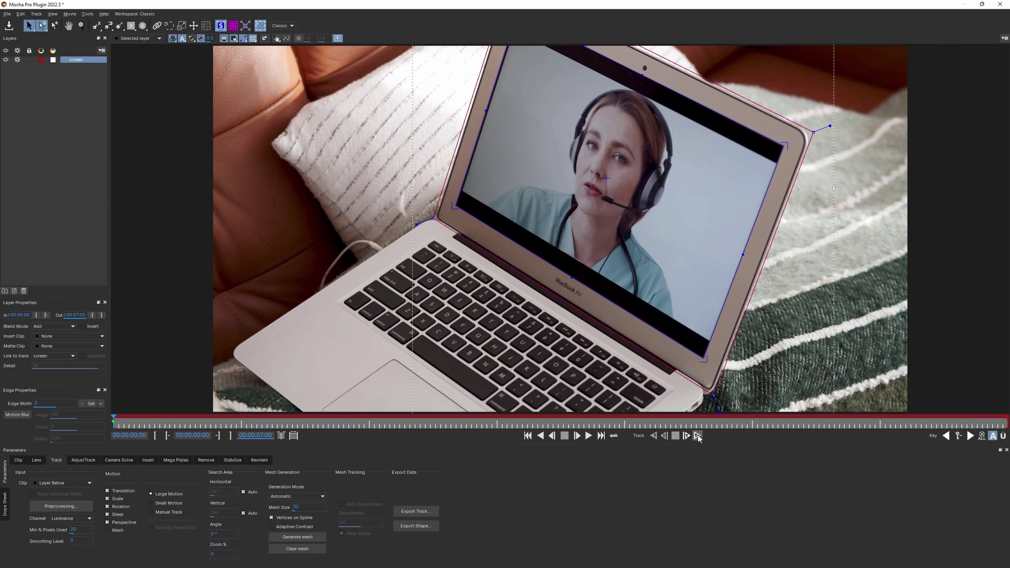
# Track the screen layer forward through the clip and set its insert clip to None.
pyautogui.click(697, 435)
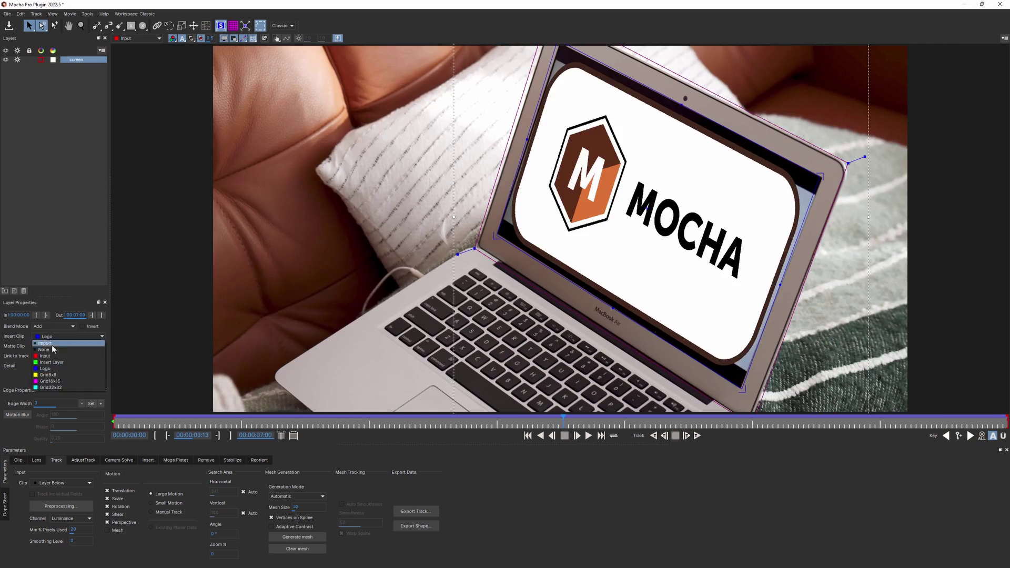
pyautogui.click(53, 349)
# On the first frame, add a second X-spline to the screen layer around the laptop display to exclude its moving content.
pyautogui.scroll(-2, 613, 254)
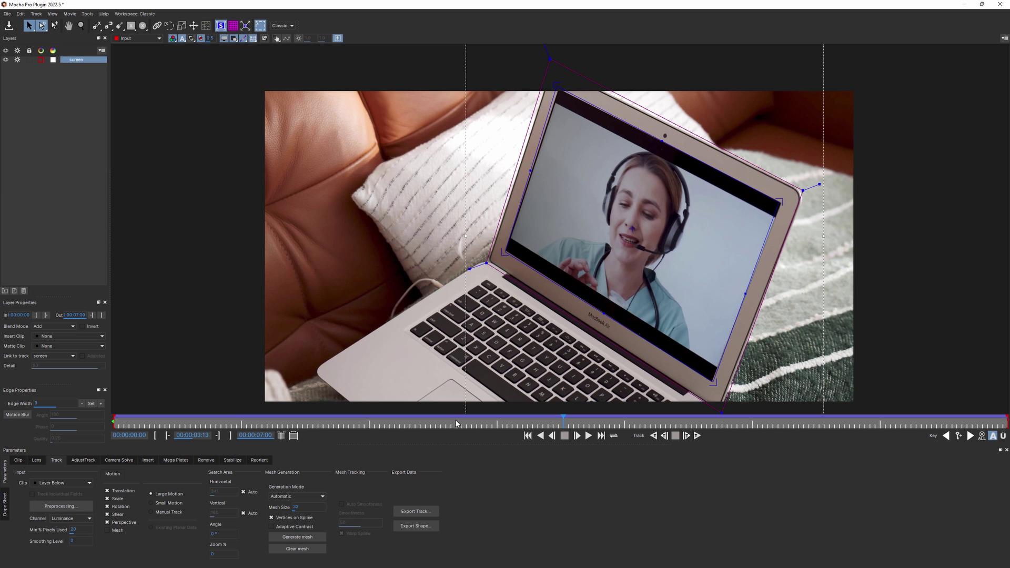
pyautogui.moveTo(456, 425); pyautogui.dragTo(113, 425)
pyautogui.press('z')
pyautogui.moveTo(594, 258); pyautogui.dragTo(577, 210)
pyautogui.press('x')
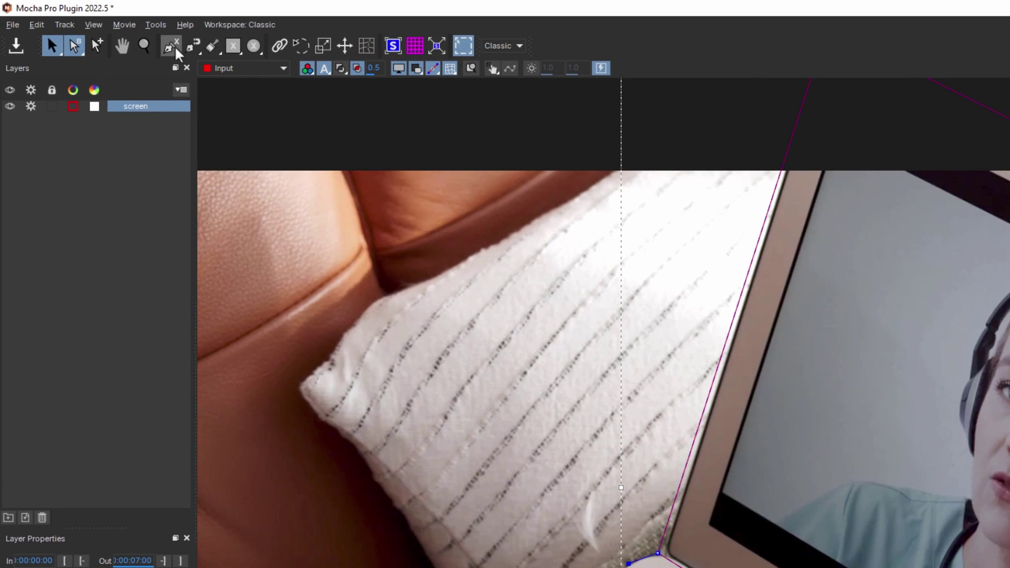
pyautogui.click(176, 49)
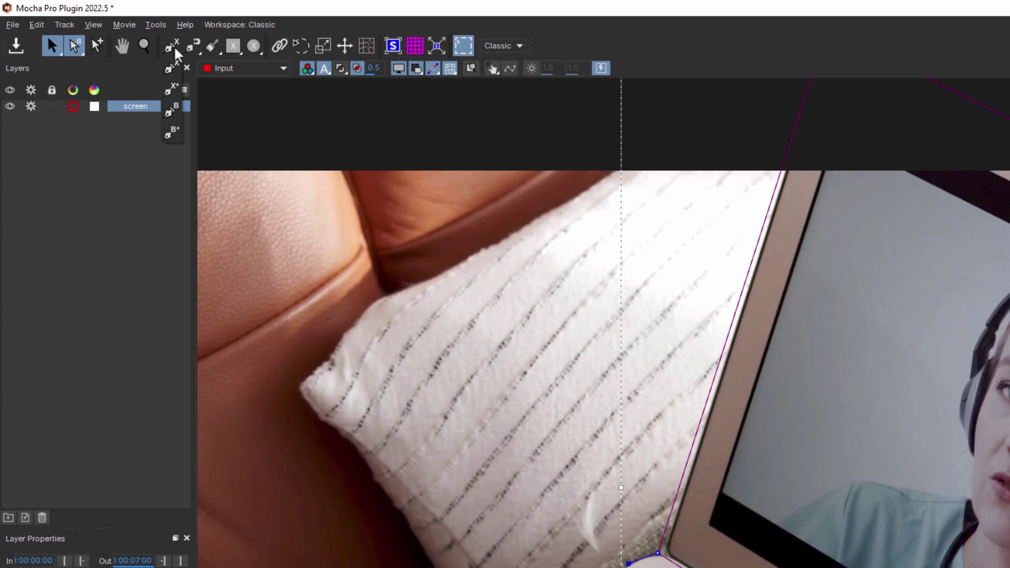
pyautogui.click(176, 96)
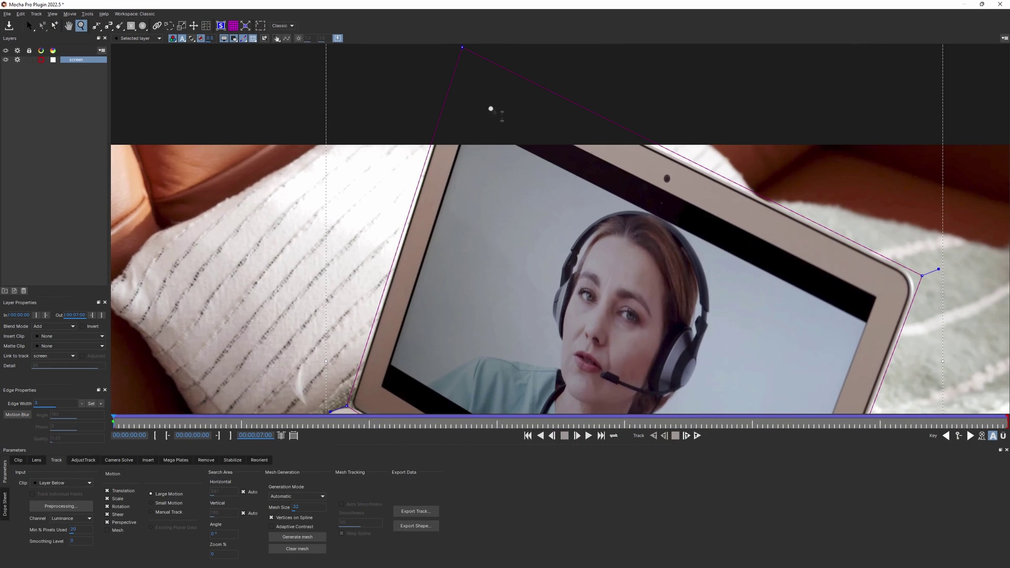
pyautogui.click(533, 98)
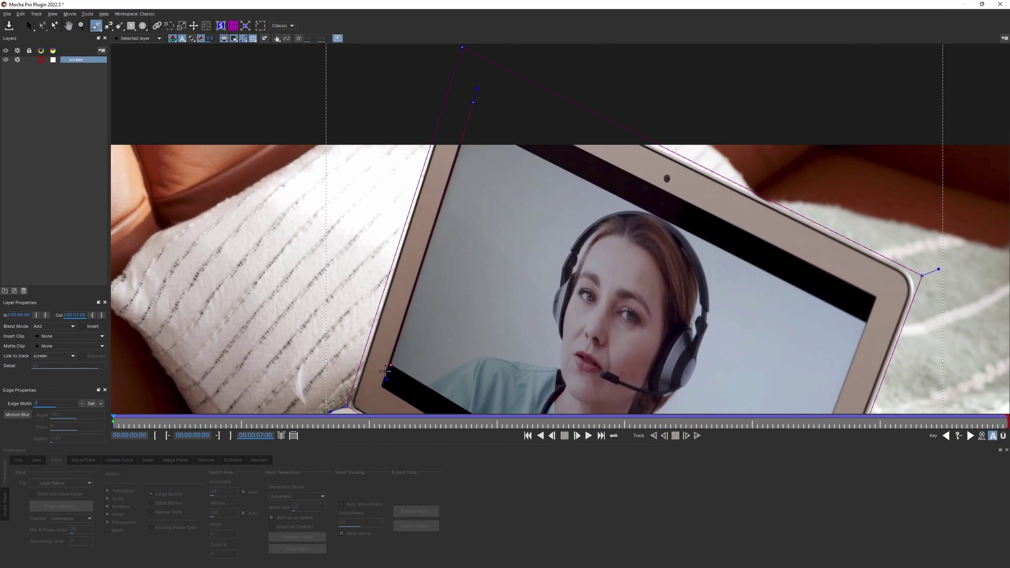
pyautogui.click(382, 374)
pyautogui.moveTo(382, 374); pyautogui.dragTo(315, 209)
pyautogui.moveTo(446, 289); pyautogui.dragTo(350, 207)
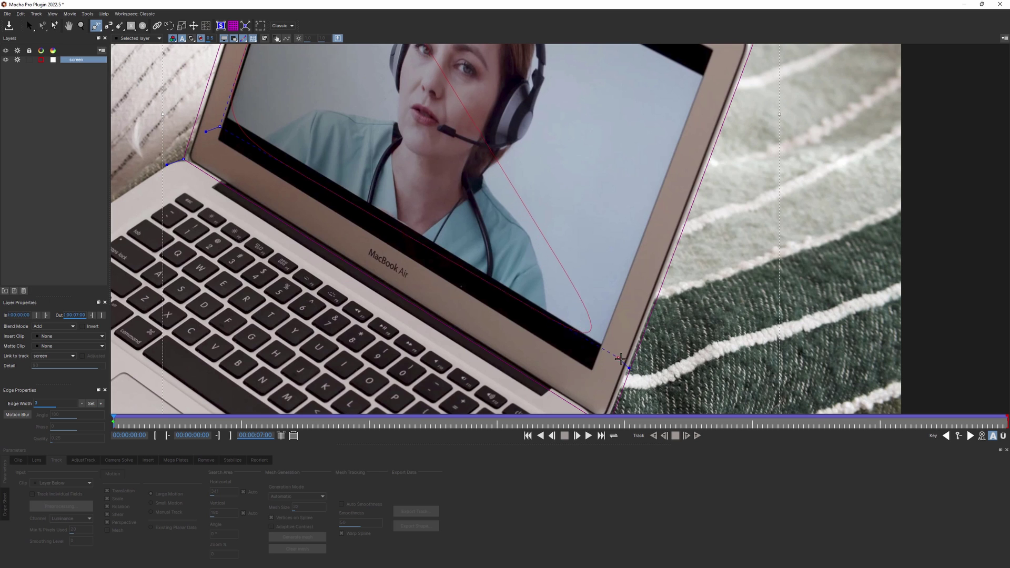
pyautogui.moveTo(709, 65); pyautogui.dragTo(680, 186)
pyautogui.click(677, 188)
pyautogui.rightClick(684, 183)
pyautogui.scroll(-5, 532, 226)
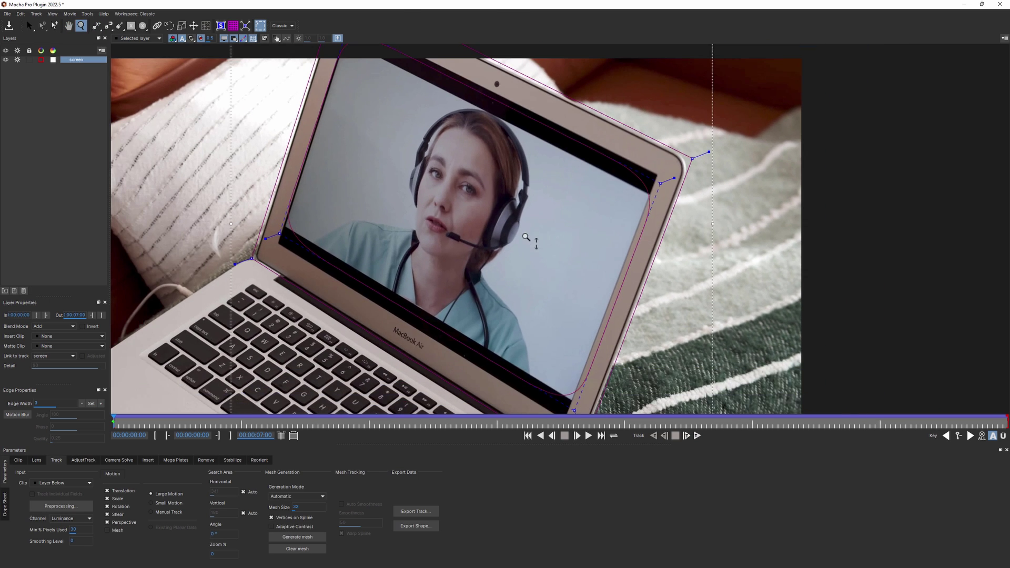
# Sharpen the inner spline's corners so that it follows the edges of the laptop display.
pyautogui.press('z')
pyautogui.moveTo(402, 251); pyautogui.dragTo(377, 247)
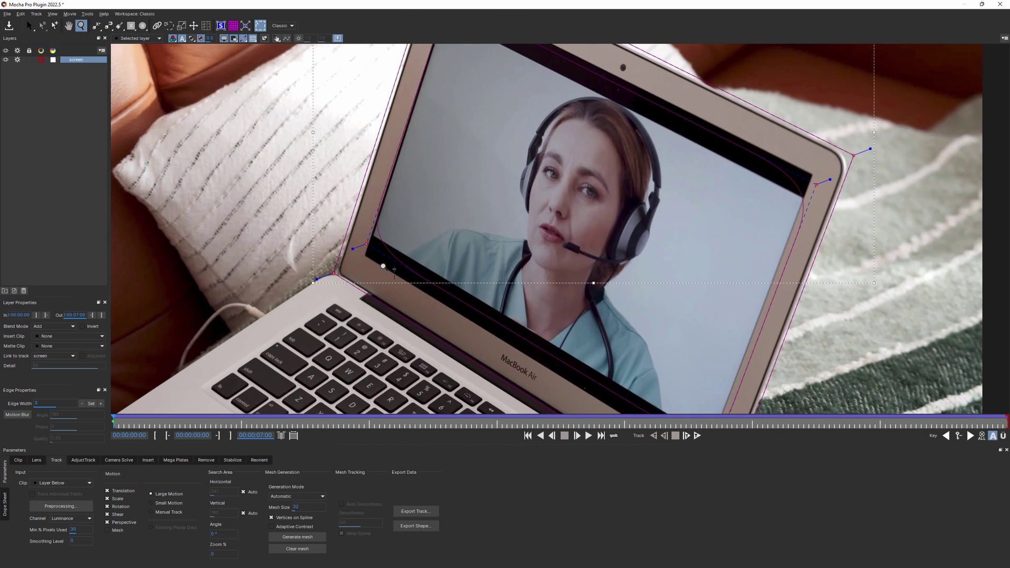
pyautogui.moveTo(571, 326); pyautogui.dragTo(471, 175)
pyautogui.moveTo(633, 67); pyautogui.dragTo(719, 294)
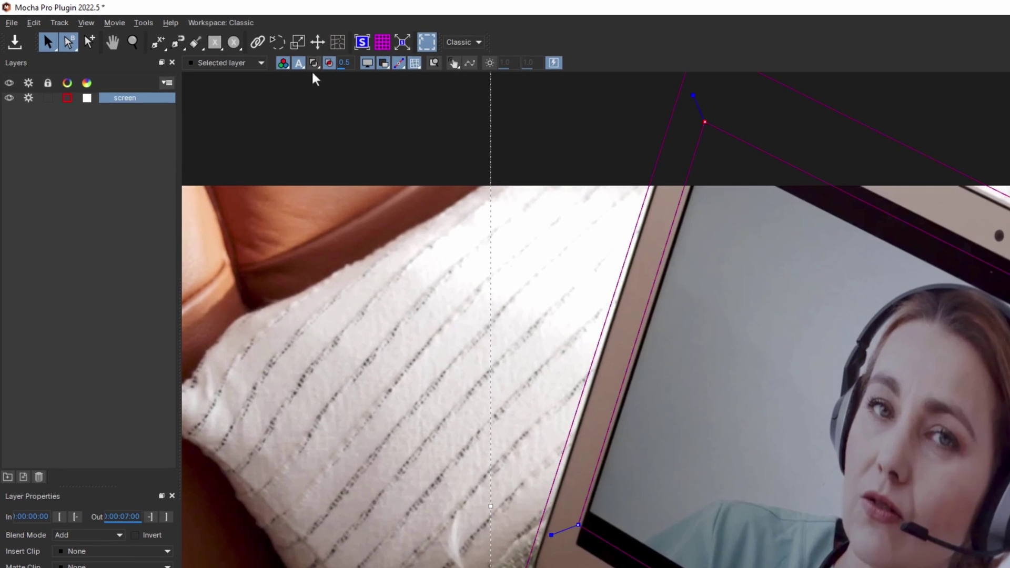
# Show the layer mattes, check that the display is cut out of the tracked area, and hide them again.
pyautogui.click(192, 38)
pyautogui.press('z')
pyautogui.moveTo(512, 228); pyautogui.dragTo(512, 266)
pyautogui.moveTo(657, 341); pyautogui.dragTo(657, 368)
pyautogui.press('x')
pyautogui.moveTo(635, 331); pyautogui.dragTo(627, 275)
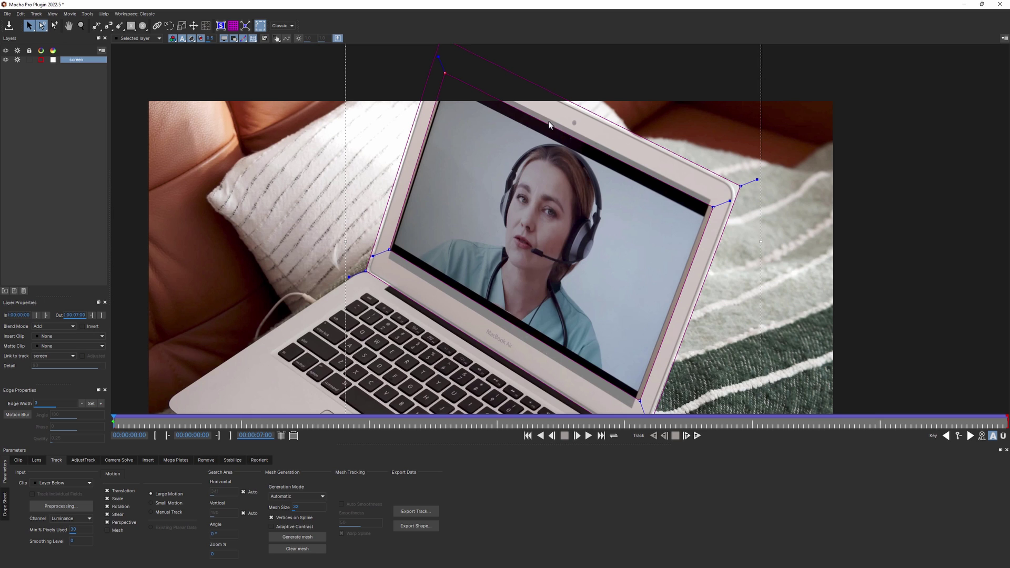
pyautogui.click(191, 39)
pyautogui.press('x')
pyautogui.moveTo(473, 242); pyautogui.dragTo(501, 260)
pyautogui.press('*')
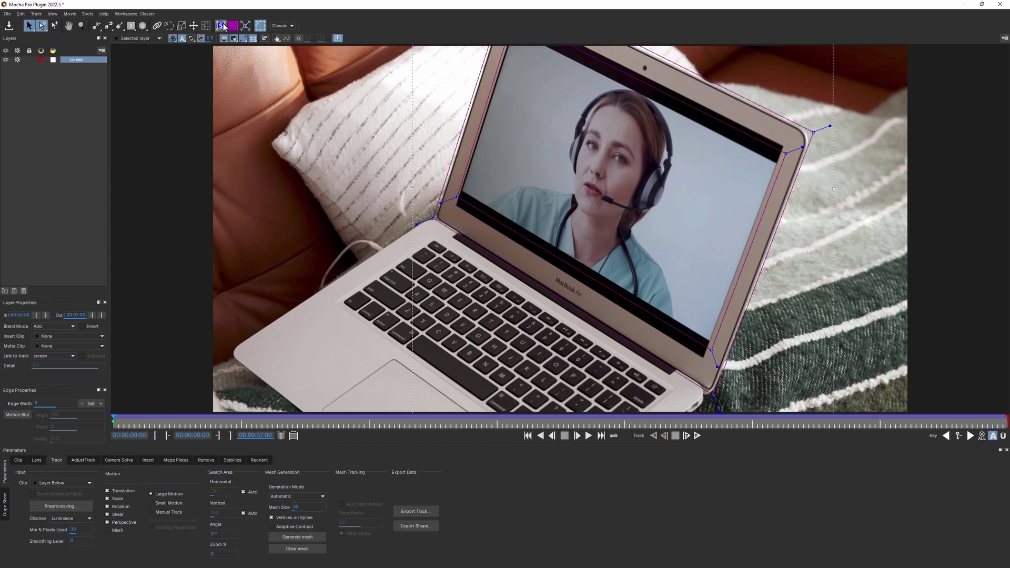
# Show the planar surface and track the screen layer forward again with the display excluded.
pyautogui.click(222, 26)
pyautogui.click(697, 435)
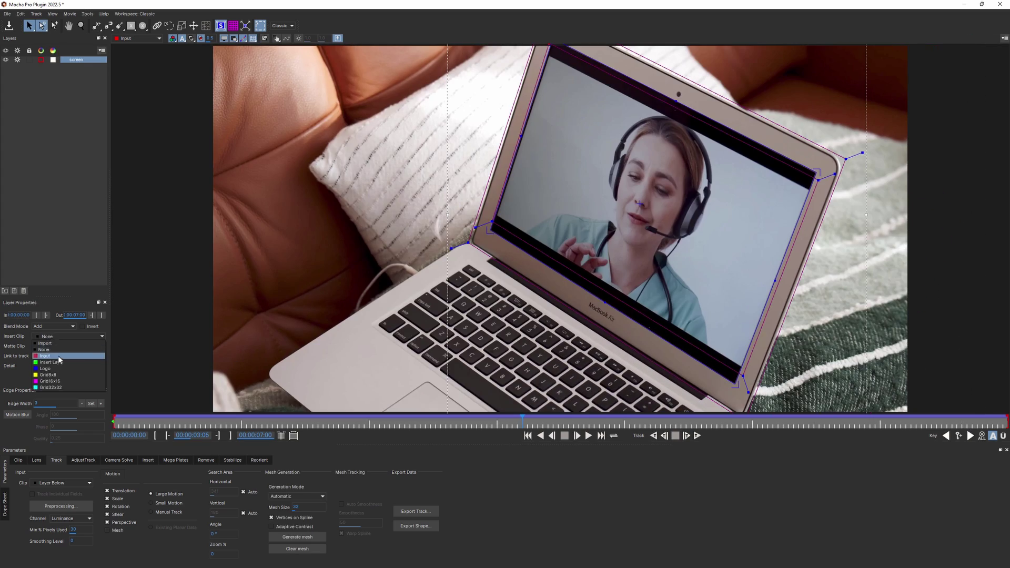
# Preview the track in playback with the Logo insert clip, and reset the insert clip to None.
pyautogui.click(56, 368)
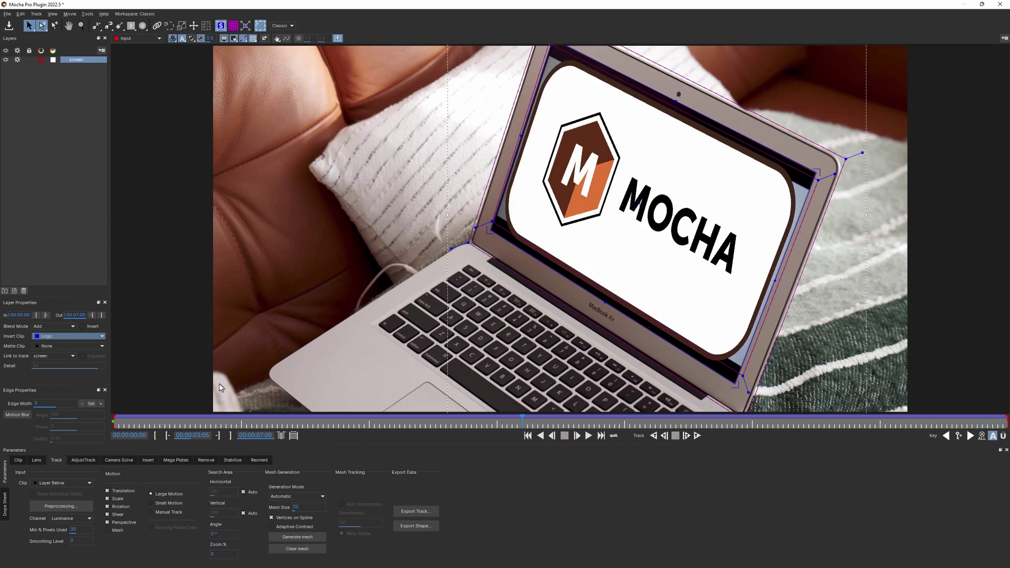
pyautogui.press('space')
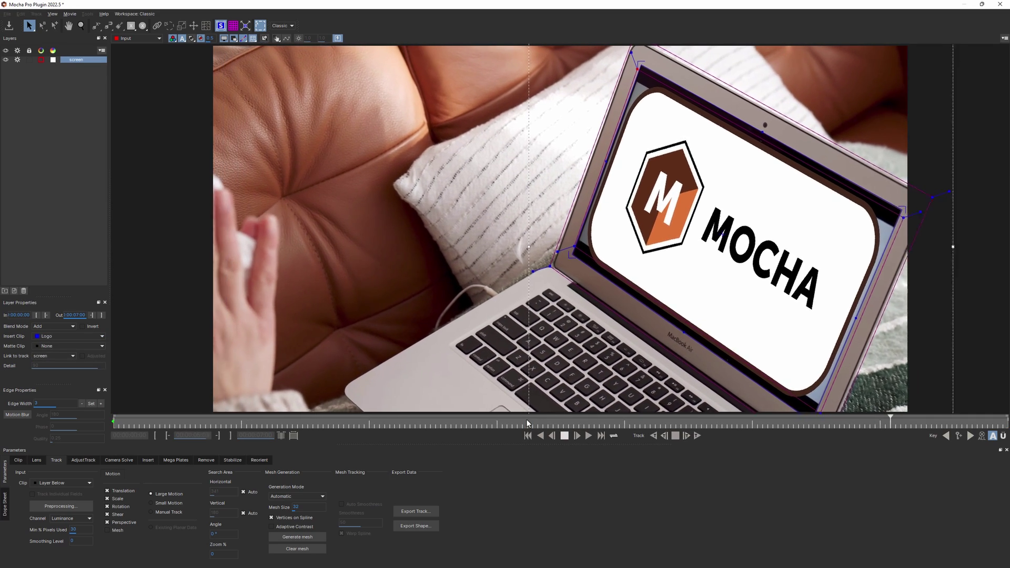
pyautogui.press('space')
pyautogui.click(68, 336)
pyautogui.click(50, 344)
# Close Mocha Pro and save the project changes to return to After Effects.
pyautogui.click(1000, 4)
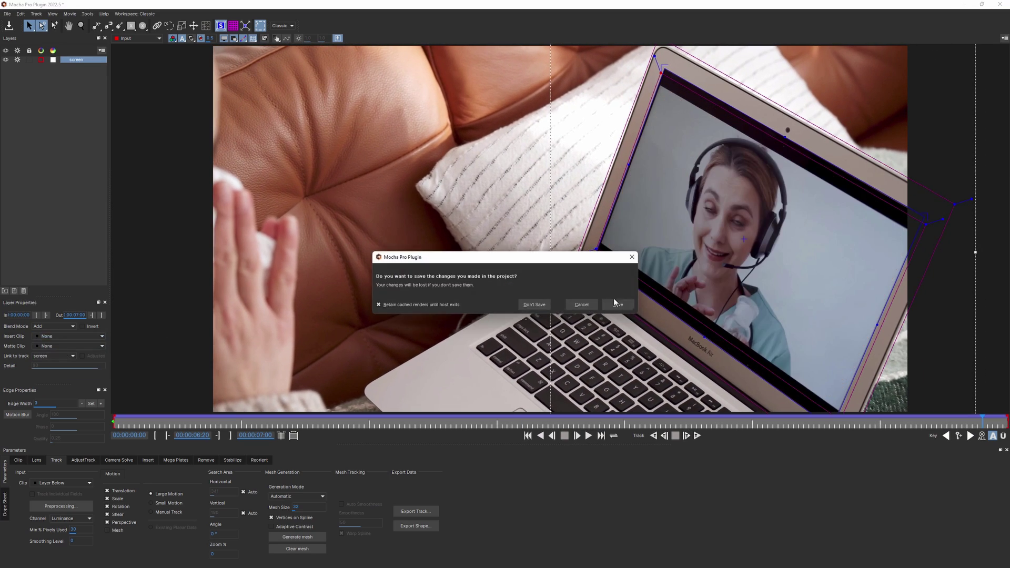
pyautogui.click(610, 303)
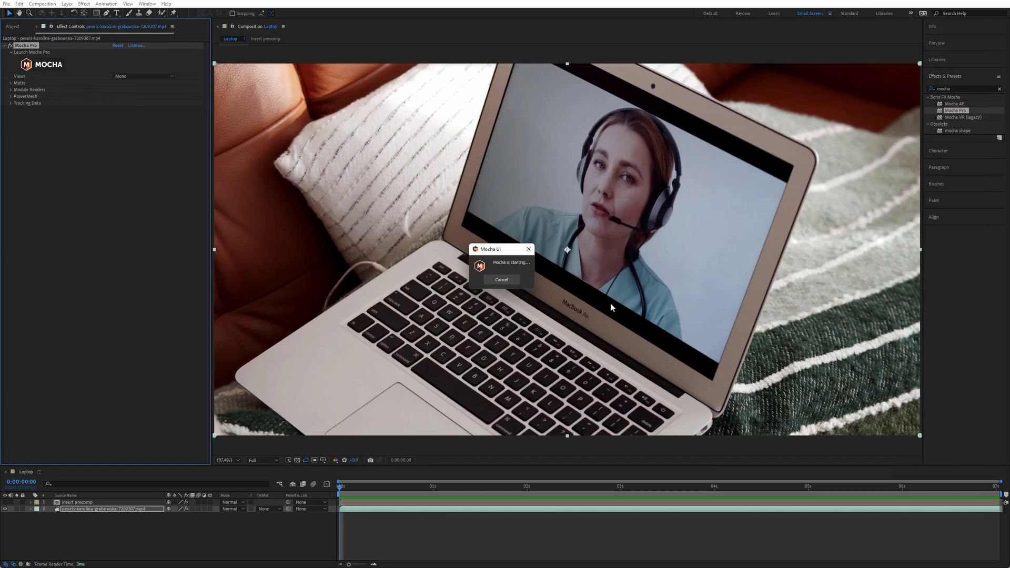
# Make the Insert precomp layer visible, play its content, and hide the layer again.
pyautogui.click(6, 503)
pyautogui.press('space')
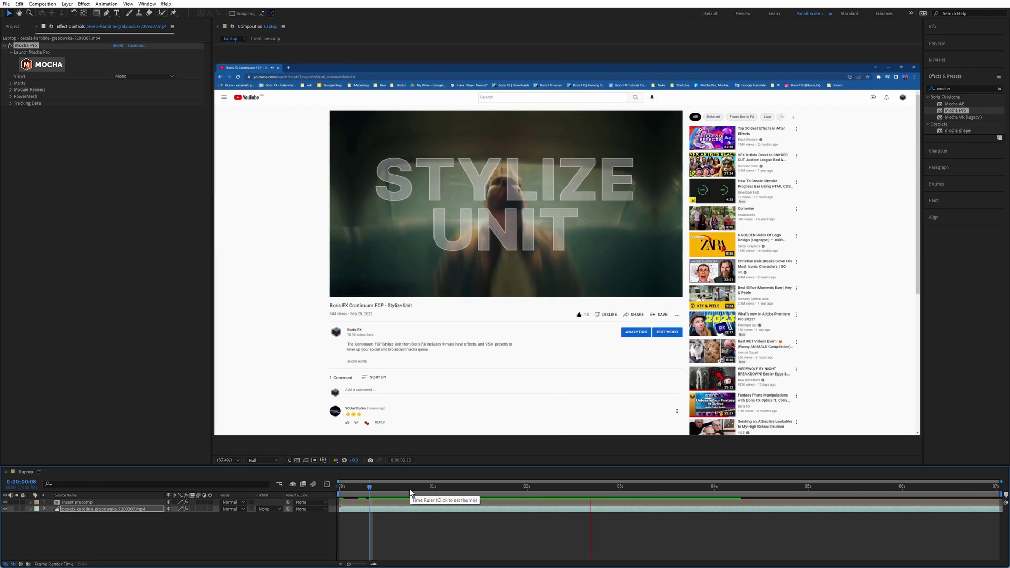
pyautogui.press('space')
pyautogui.click(5, 503)
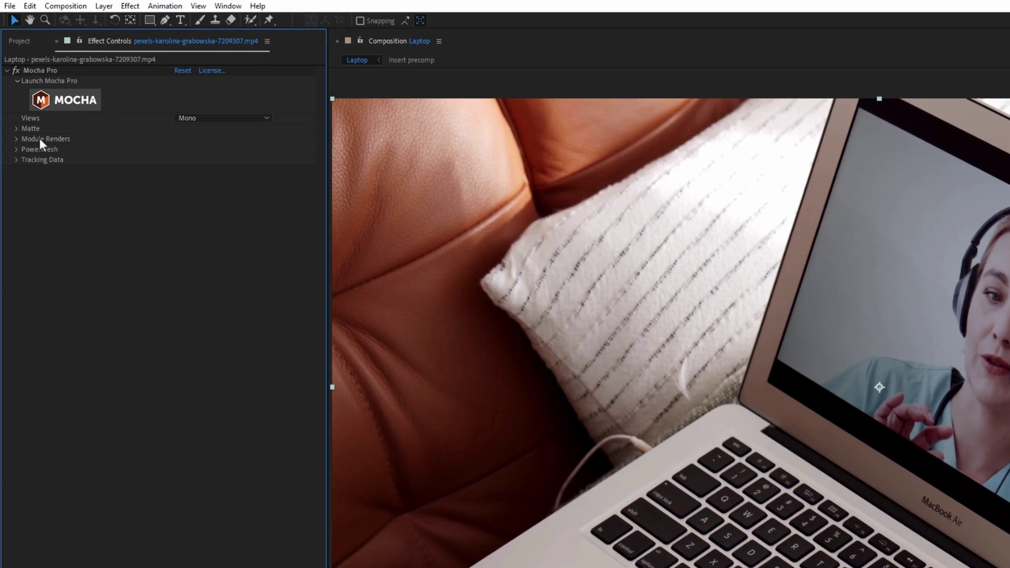
# Enable Mocha Pro's module render with Insert: Composite, using the Insert precomp layer as the insert.
pyautogui.click(11, 89)
pyautogui.click(129, 103)
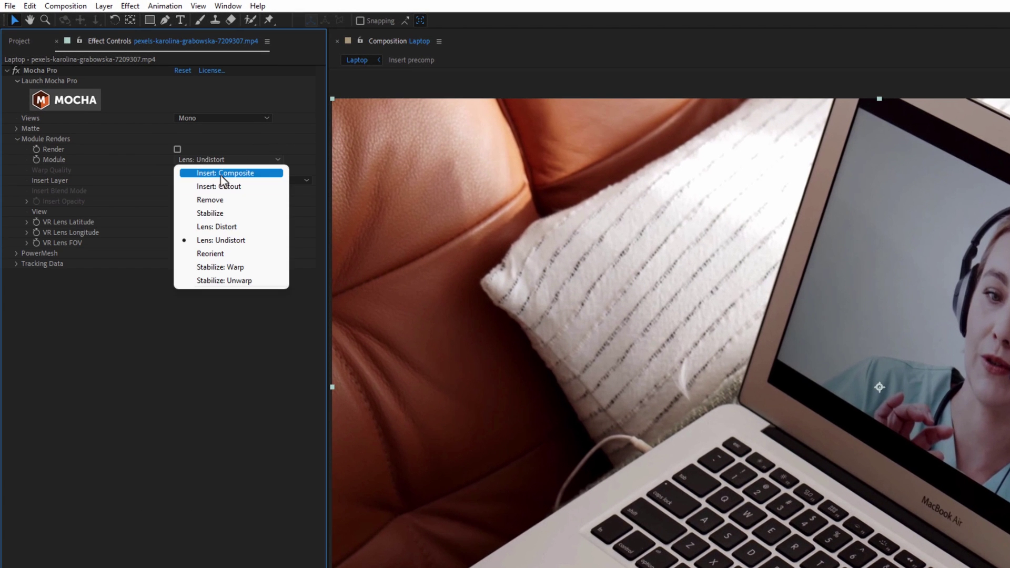
pyautogui.click(221, 175)
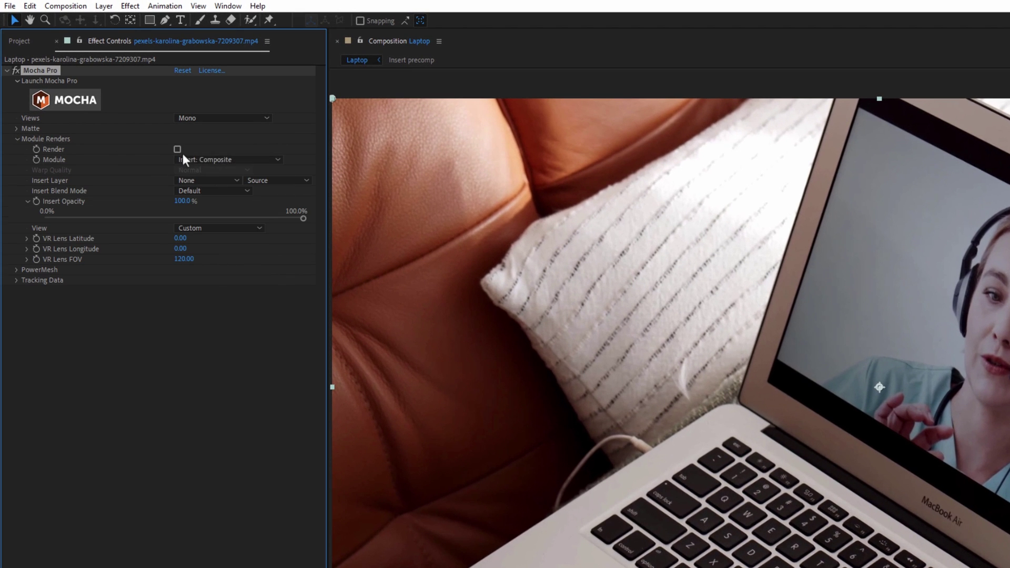
pyautogui.click(177, 150)
pyautogui.click(196, 180)
pyautogui.click(241, 213)
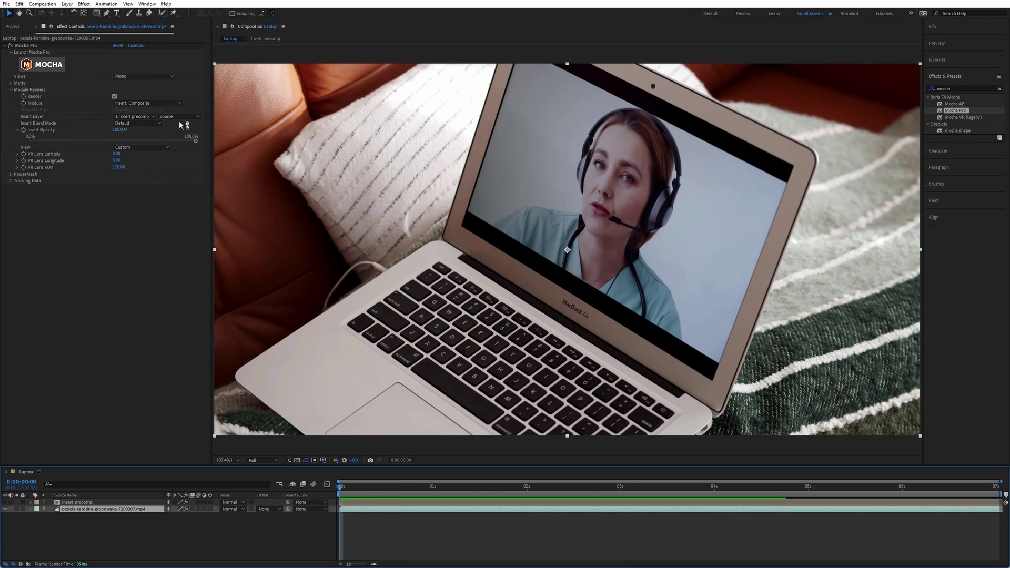
# Set the insert layer's source to Effects & Masks, and in Mocha Pro assign Insert Layer as the screen layer's insert clip, saving the changes.
pyautogui.click(179, 116)
pyautogui.click(177, 148)
pyautogui.click(46, 64)
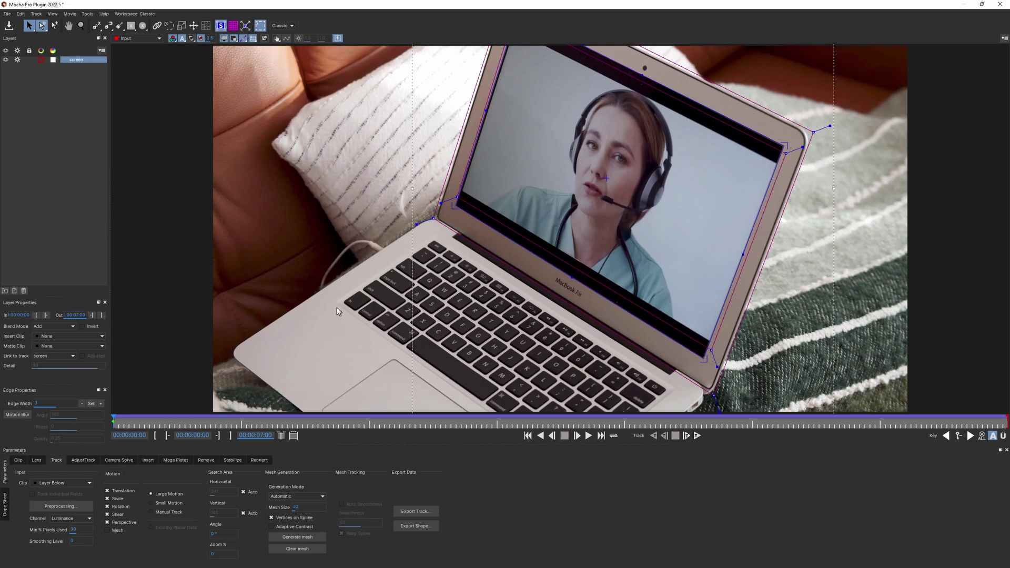
pyautogui.click(65, 321)
pyautogui.click(75, 362)
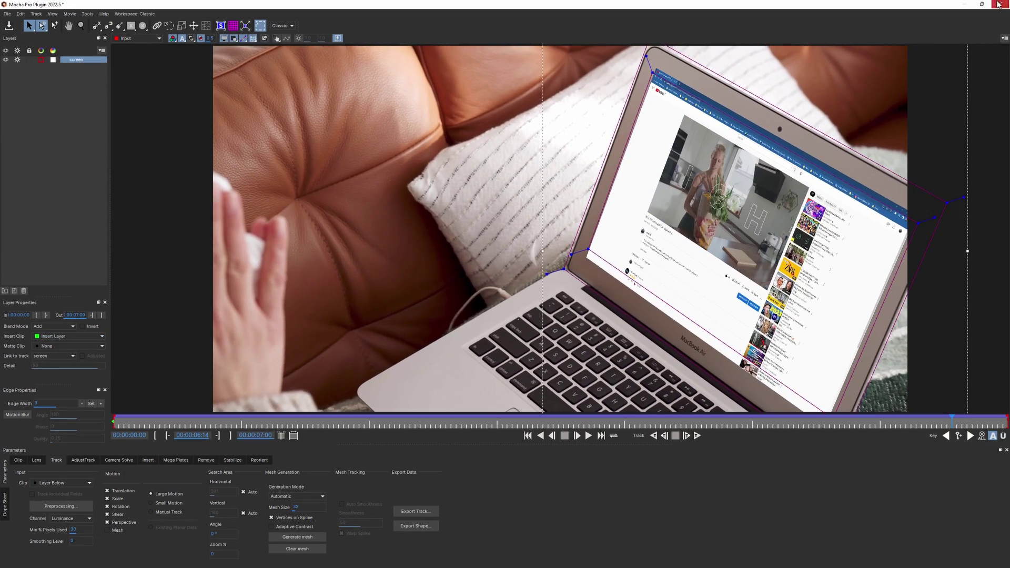
pyautogui.click(999, 4)
pyautogui.click(624, 308)
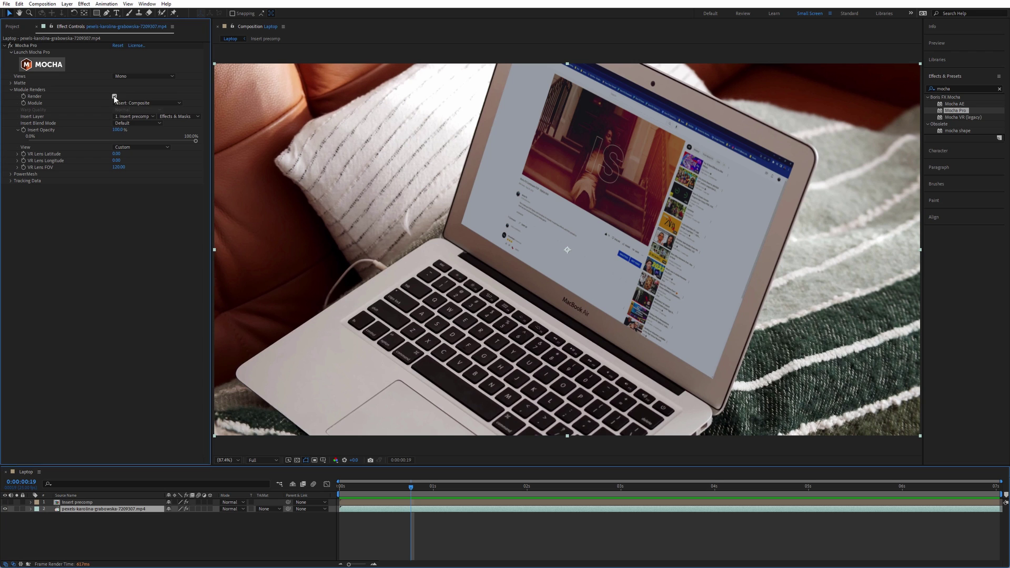
# Disable Mocha Pro's module render and create track data from the screen layer.
pyautogui.click(114, 96)
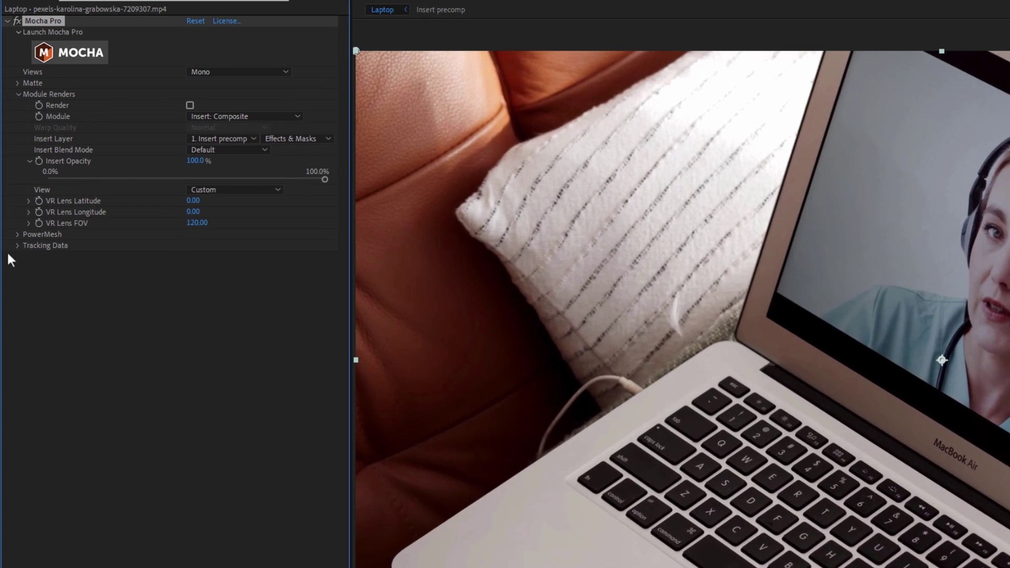
pyautogui.click(14, 201)
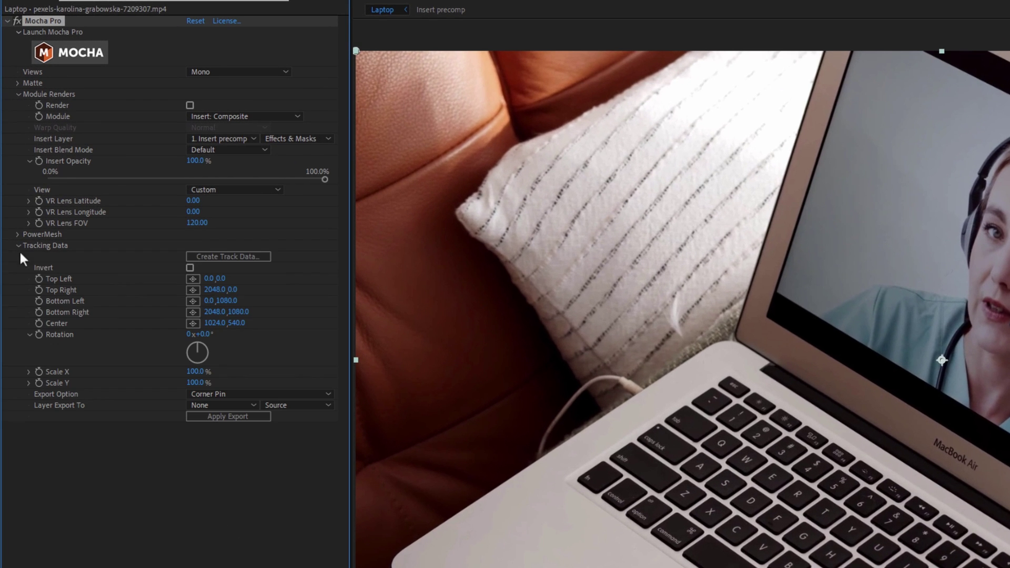
pyautogui.click(228, 257)
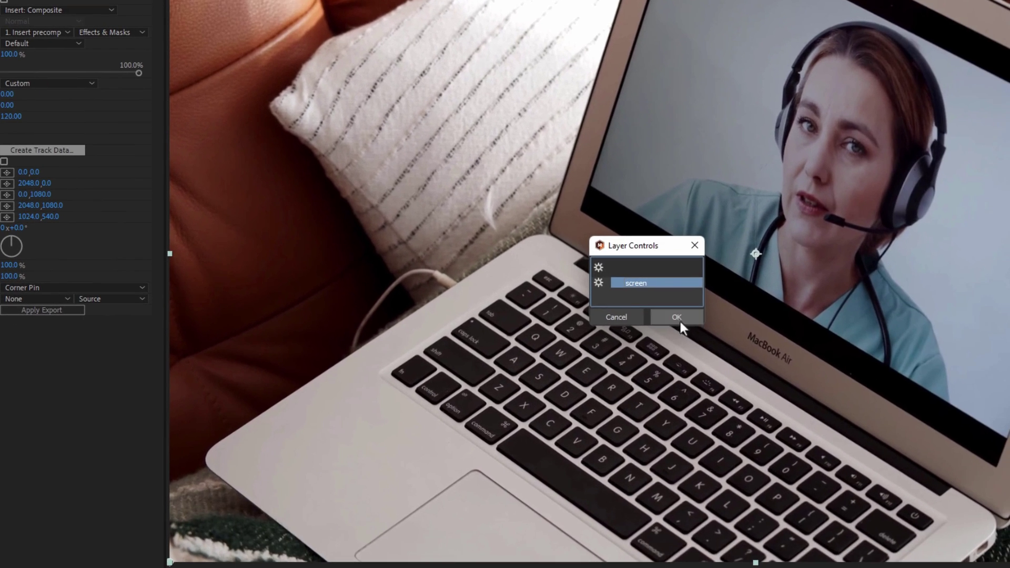
pyautogui.click(845, 412)
# Apply the Corner Pin export to the Insert precomp layer and make that layer visible.
pyautogui.click(207, 393)
pyautogui.click(226, 425)
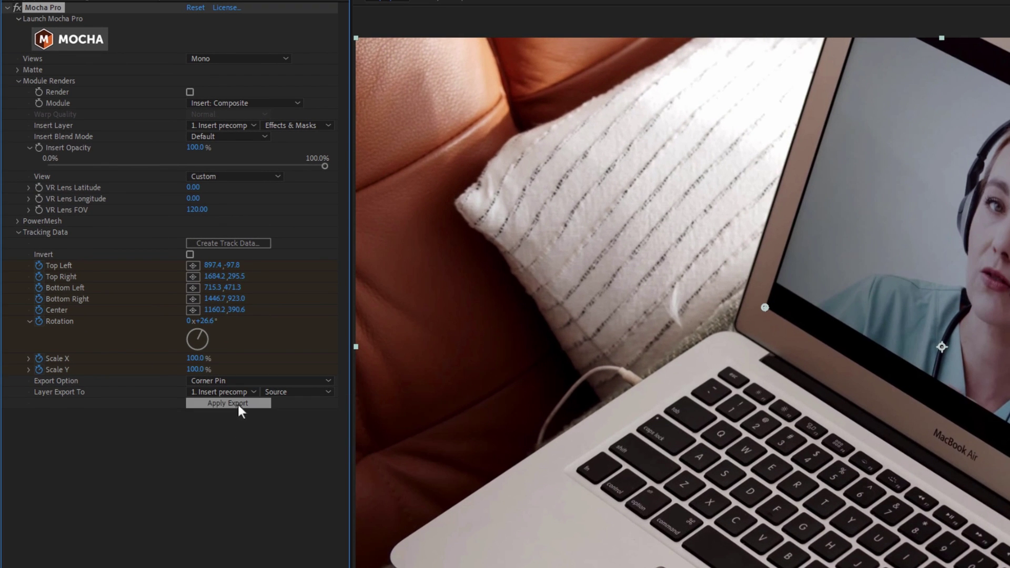
pyautogui.click(238, 403)
pyautogui.click(5, 503)
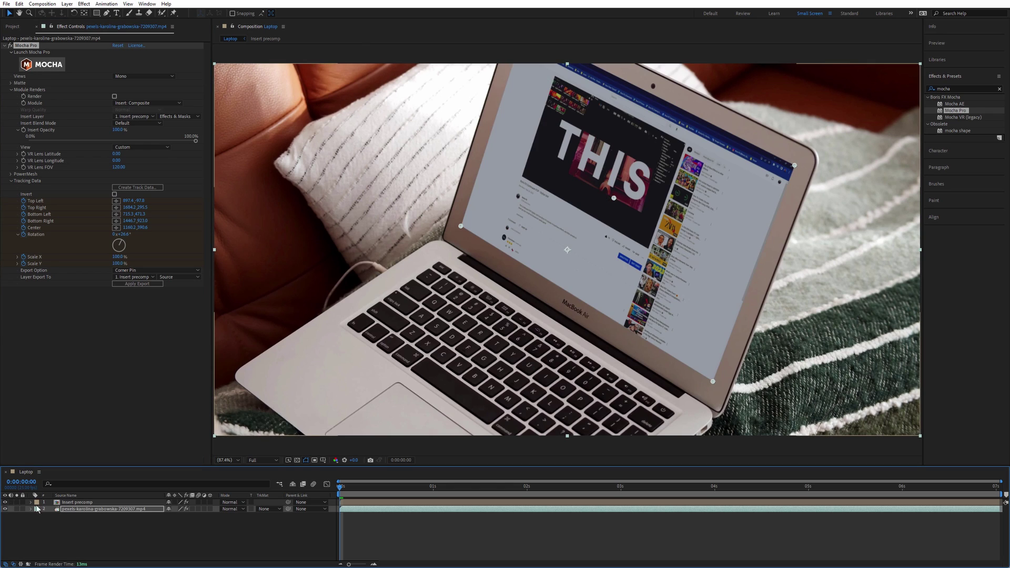
# Play the corner-pinned composite and review the effects applied to the Insert precomp layer.
pyautogui.click(77, 503)
pyautogui.press('space')
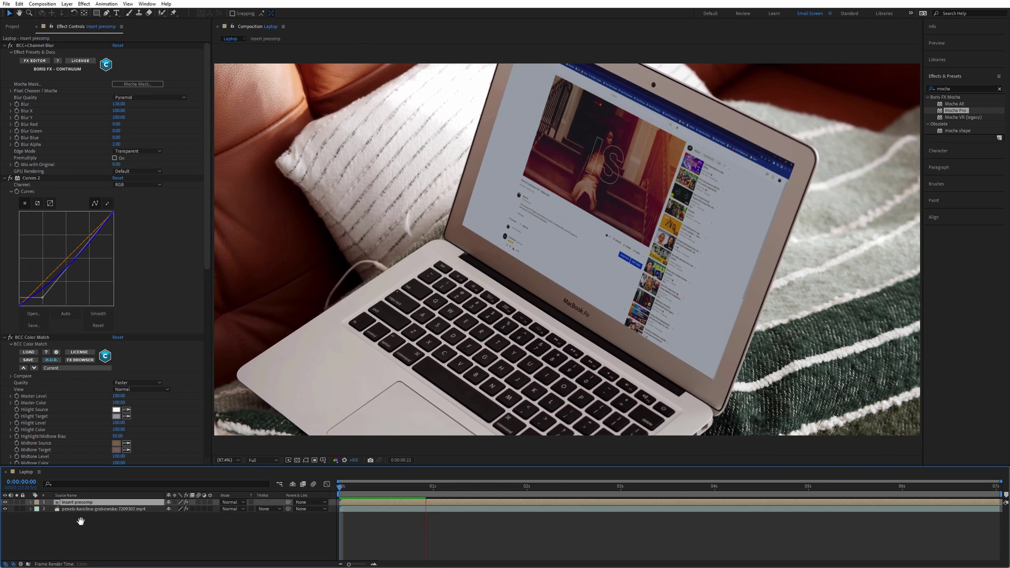
pyautogui.scroll(-5, 200, 359)
pyautogui.scroll(-5, 200, 359)
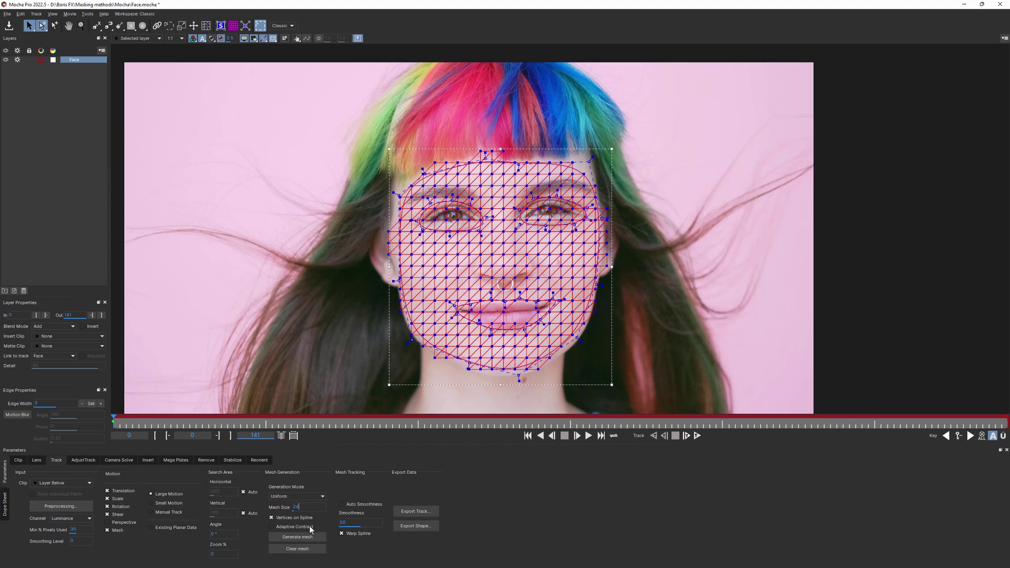
# Track the Face layer forwards with its uniform mesh.
pyautogui.click(697, 435)
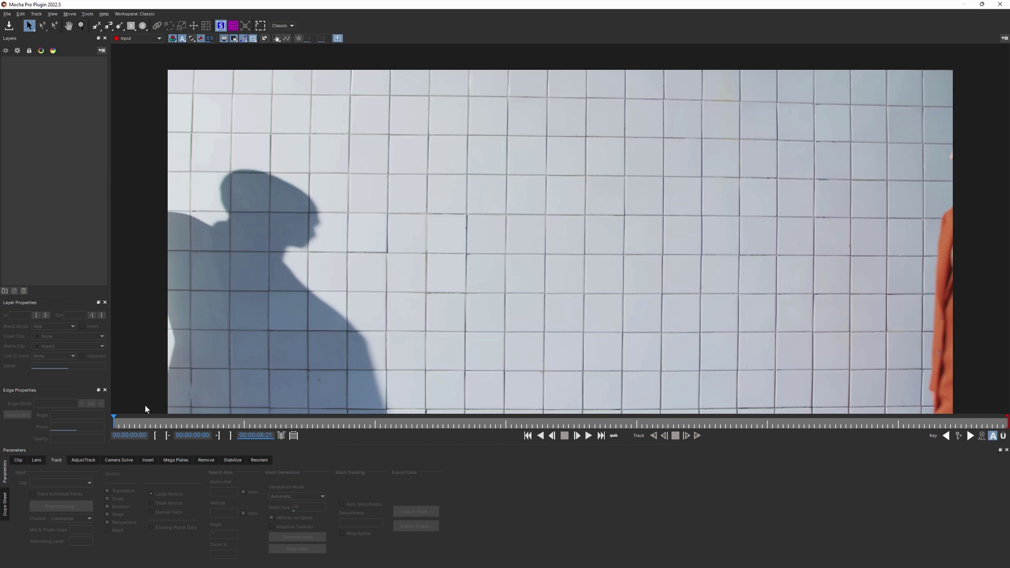
# Draw an X-spline around the upper strip of the tiled wall, spanning both women's heads.
pyautogui.press('space')
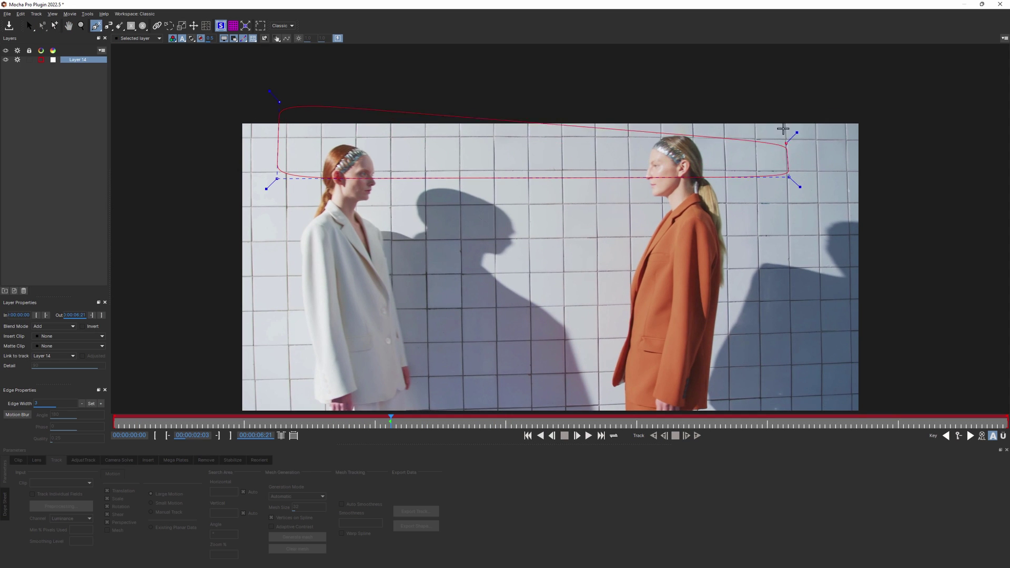
pyautogui.rightClick(788, 110)
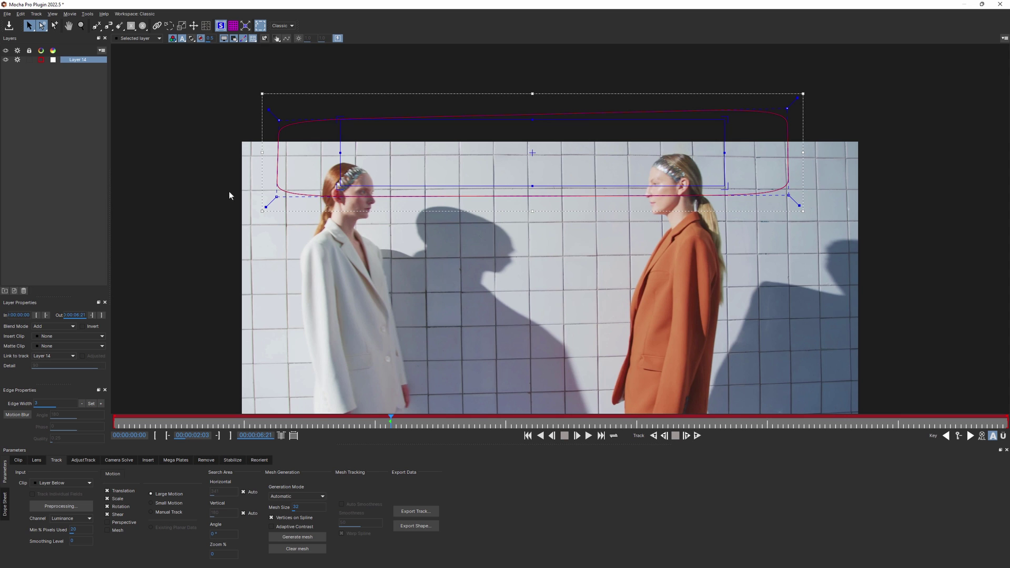
pyautogui.moveTo(229, 192); pyautogui.dragTo(221, 153)
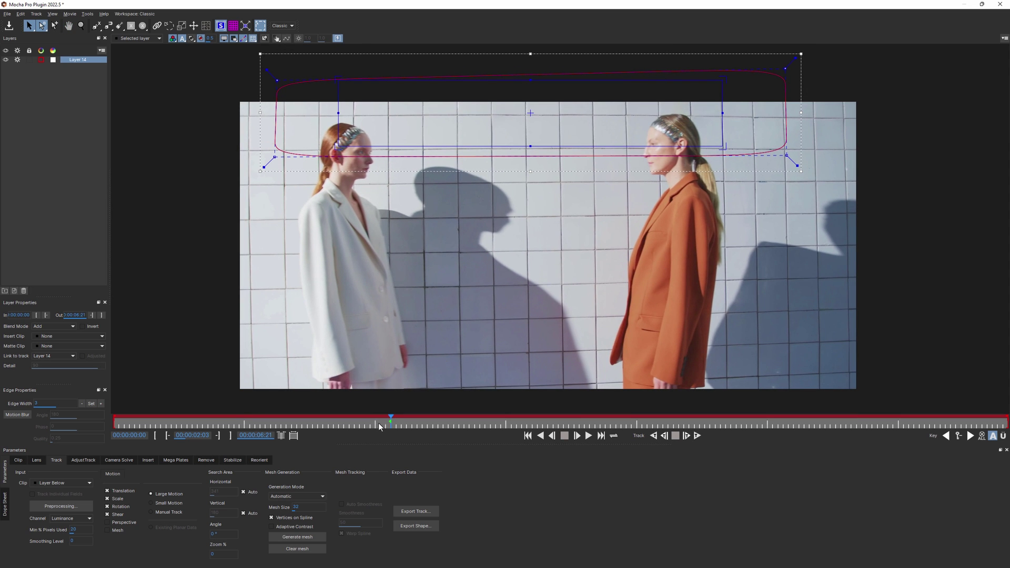
pyautogui.moveTo(375, 424)
pyautogui.mouseDown()
pyautogui.moveTo(275, 418)
pyautogui.moveTo(694, 412)
pyautogui.moveTo(383, 408)
pyautogui.moveTo(451, 408)
pyautogui.moveTo(391, 416)
pyautogui.mouseUp()
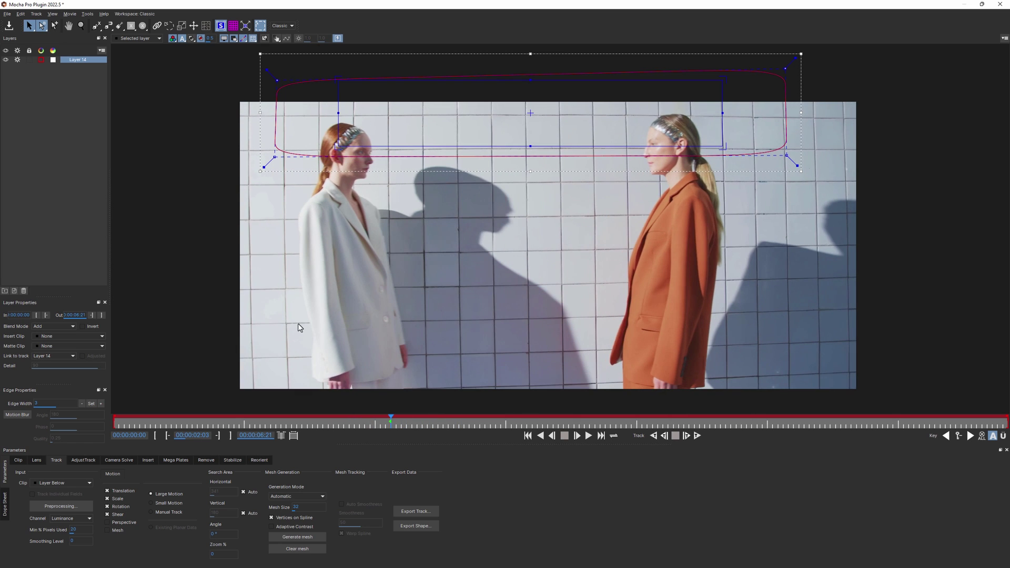
# Add an X-spline around the head of the woman in white to the wall's layer.
pyautogui.click(96, 26)
pyautogui.click(330, 109)
pyautogui.click(324, 123)
pyautogui.click(314, 144)
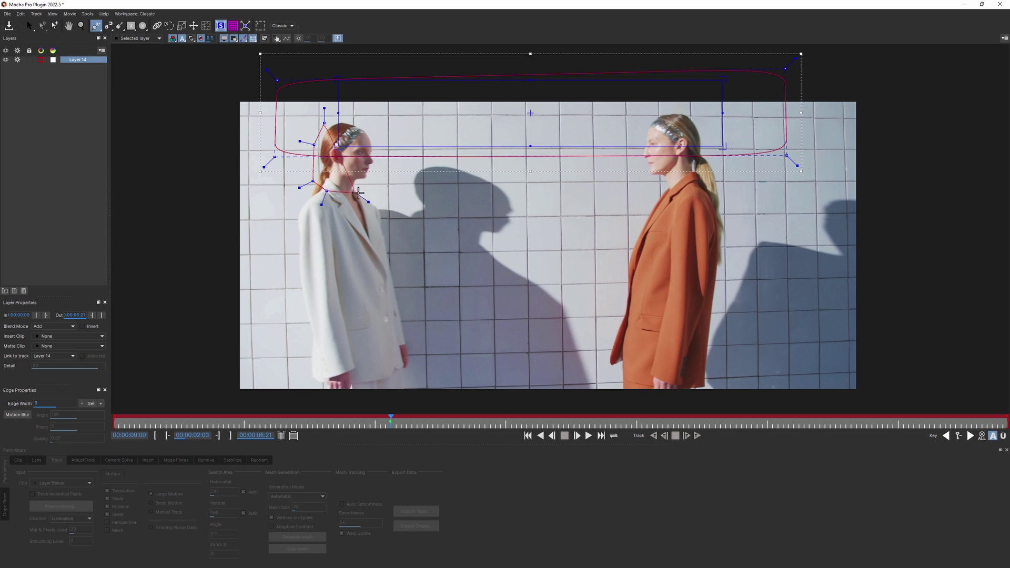
# Add an X-spline around the head of the woman in orange to the same layer.
pyautogui.click(96, 27)
pyautogui.click(653, 105)
pyautogui.click(649, 118)
pyautogui.click(642, 139)
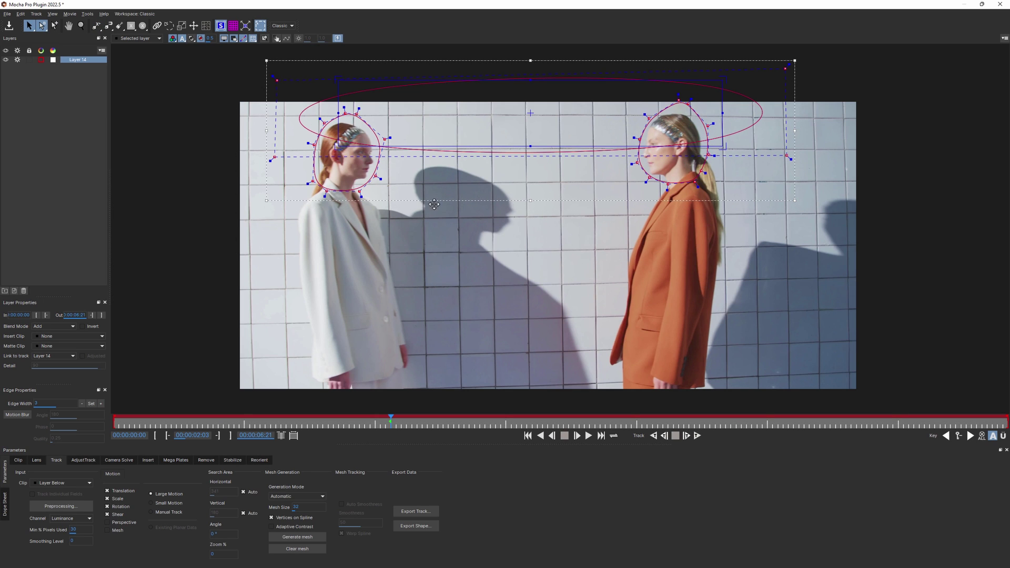
# Track the wall layer with its head cutouts backwards, and forwards from the starting frame.
pyautogui.click(653, 436)
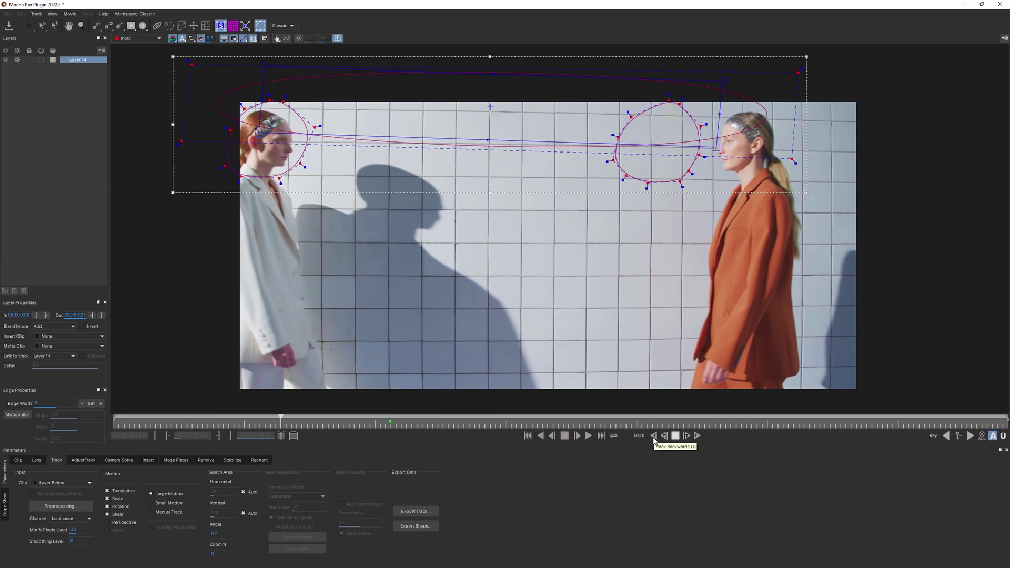
pyautogui.click(386, 425)
pyautogui.click(697, 436)
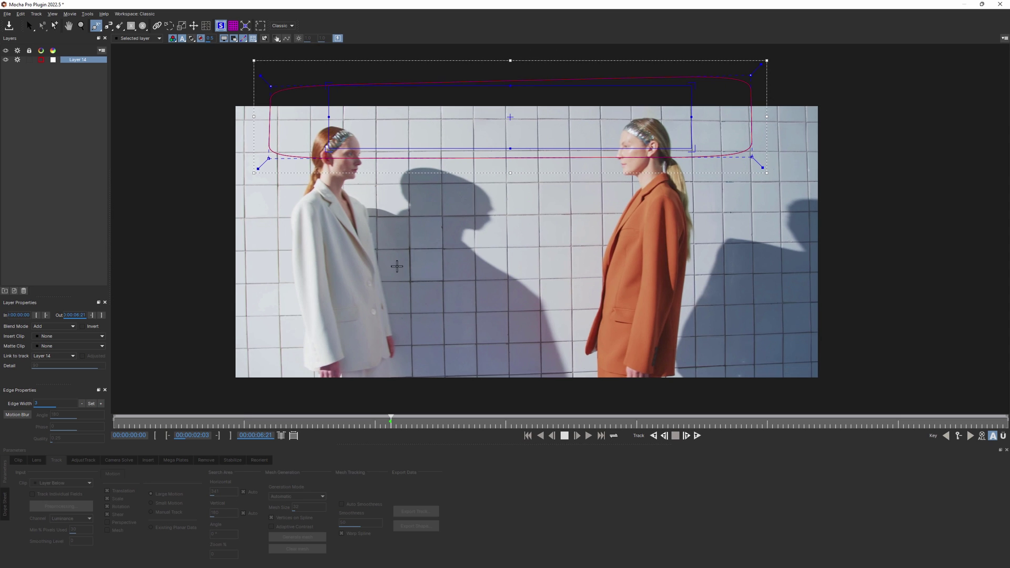
# Add an adjusted X-spline around the head of the woman in white to the wall's layer, with the matte displayed.
pyautogui.press('z')
pyautogui.moveTo(397, 267); pyautogui.dragTo(367, 122)
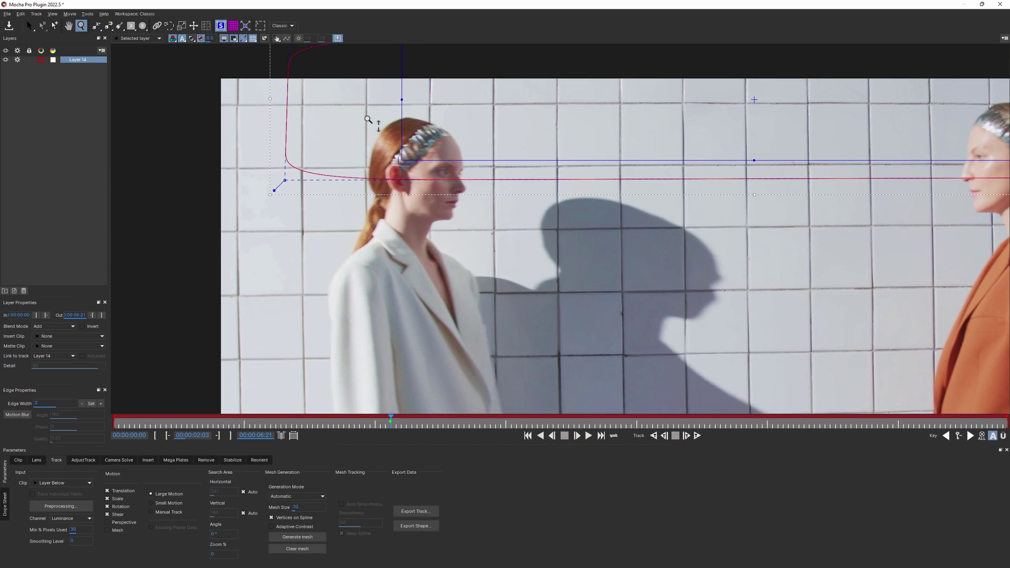
pyautogui.click(434, 99)
pyautogui.rightClick(434, 100)
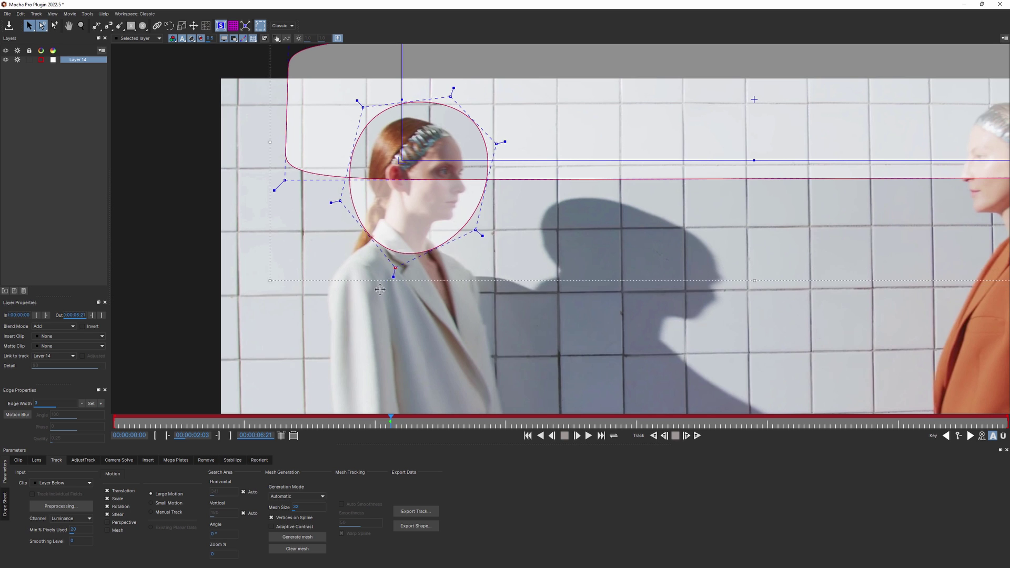
pyautogui.moveTo(437, 228)
pyautogui.mouseDown()
pyautogui.moveTo(423, 273)
pyautogui.moveTo(447, 223)
pyautogui.mouseUp()
# Undo the head spline on the wall's layer and turn off the matte display.
pyautogui.hotkey('ctrl', 'z')
pyautogui.hotkey('ctrl', 'z')
pyautogui.hotkey('ctrl', 'z')
pyautogui.hotkey('ctrl', 'z')
pyautogui.hotkey('ctrl', 'z')
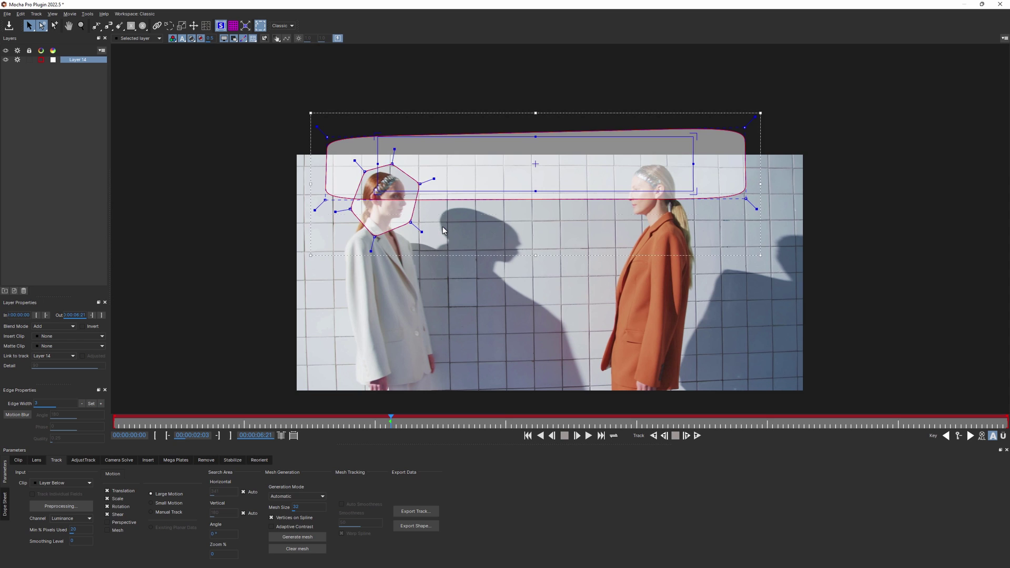
pyautogui.hotkey('ctrl', 'z')
pyautogui.click(192, 39)
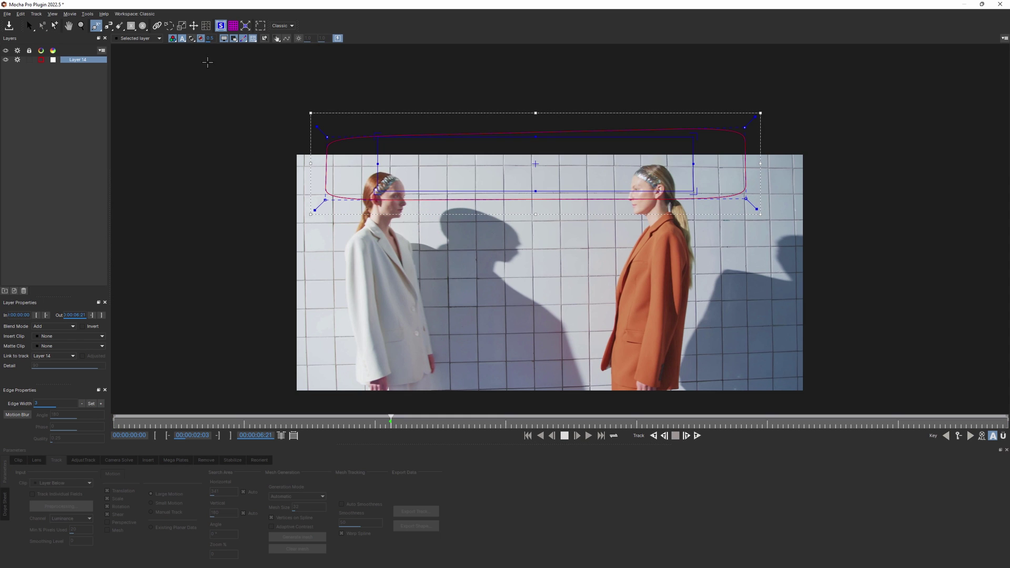
# Rename the tiled wall's layer as wall.
pyautogui.press('z')
pyautogui.moveTo(495, 239); pyautogui.dragTo(491, 201)
pyautogui.press('x')
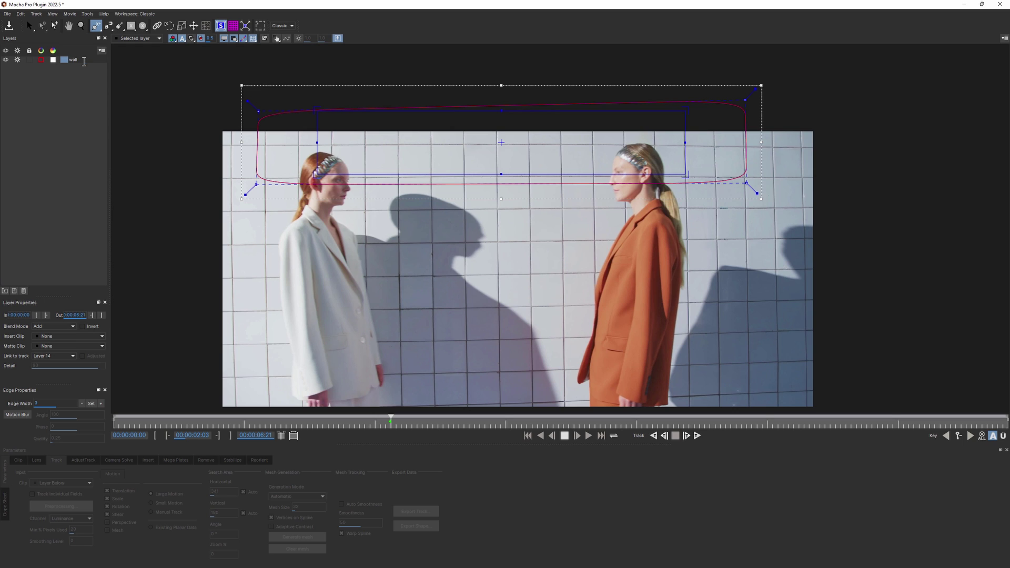
pyautogui.click(68, 133)
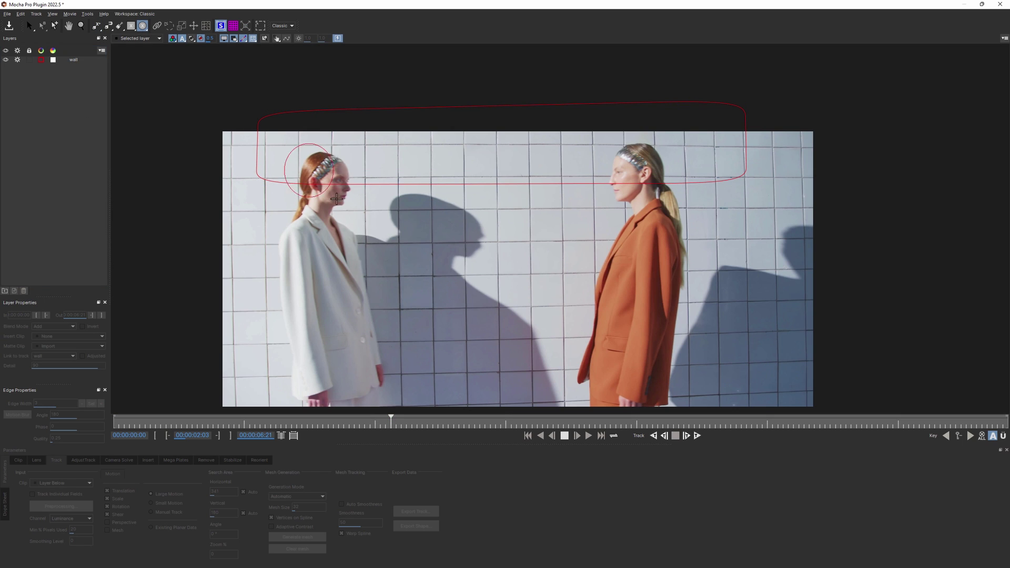
# Draw ellipses around both women's heads on separate new layers named Girl Left and Girl Right.
pyautogui.moveTo(346, 204); pyautogui.dragTo(367, 224)
pyautogui.click(25, 174)
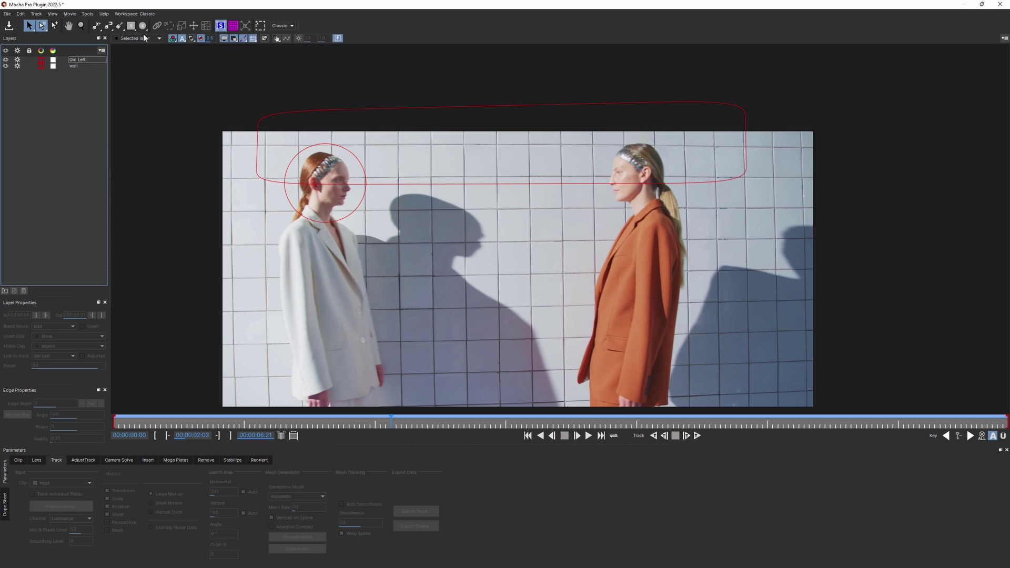
pyautogui.click(142, 25)
pyautogui.moveTo(596, 134); pyautogui.dragTo(690, 222)
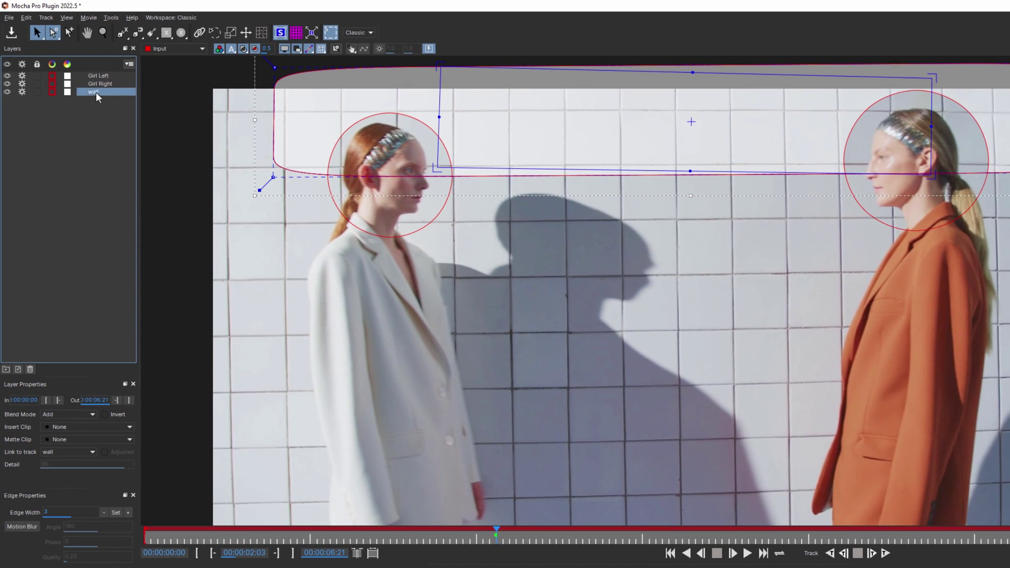
# Place the wall layer beneath Girl Left and Girl Right, and track it backwards.
pyautogui.moveTo(95, 93)
pyautogui.mouseDown()
pyautogui.moveTo(99, 76)
pyautogui.moveTo(94, 99)
pyautogui.mouseUp()
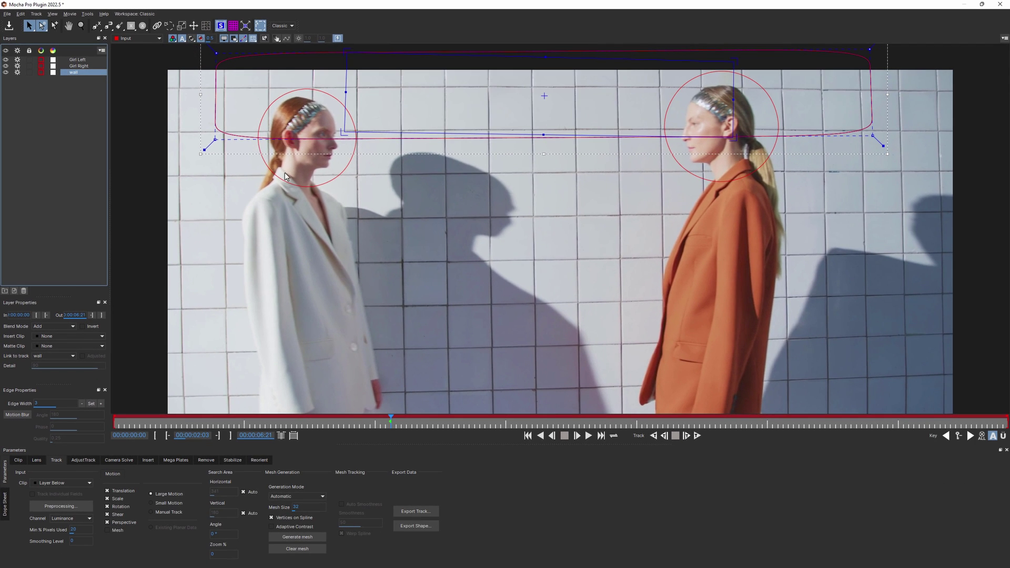
pyautogui.click(652, 436)
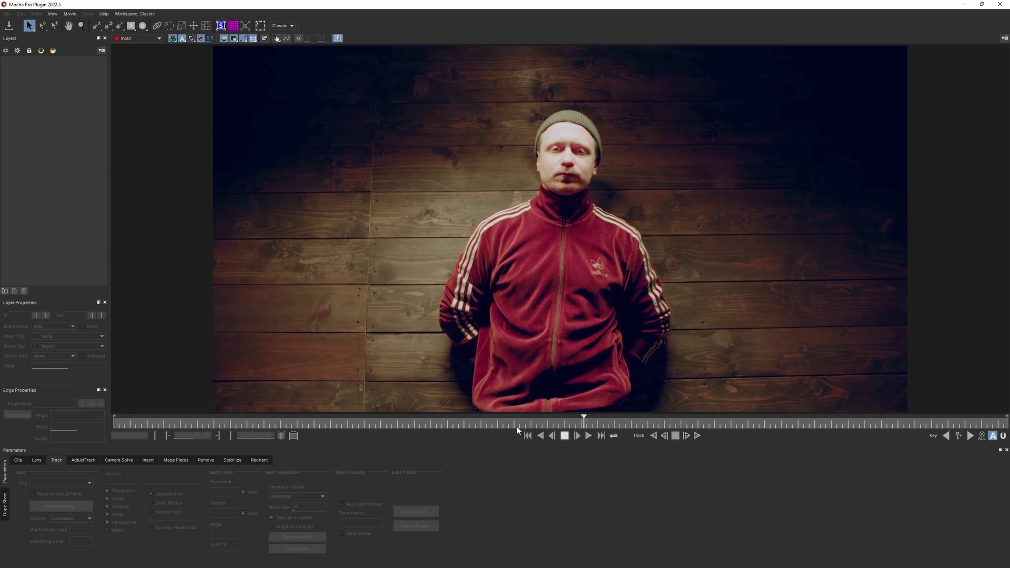
# Draw an X-spline layer named wall on the planks beside the man's arm, and track its translation, scale and rotation backwards and forwards.
pyautogui.press('space')
pyautogui.moveTo(505, 425); pyautogui.dragTo(332, 414)
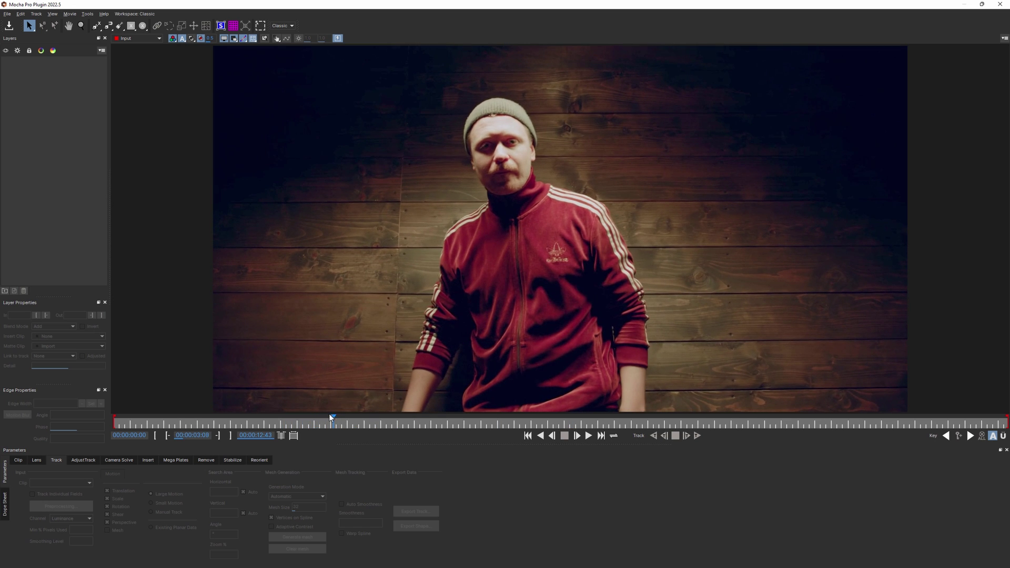
pyautogui.click(96, 25)
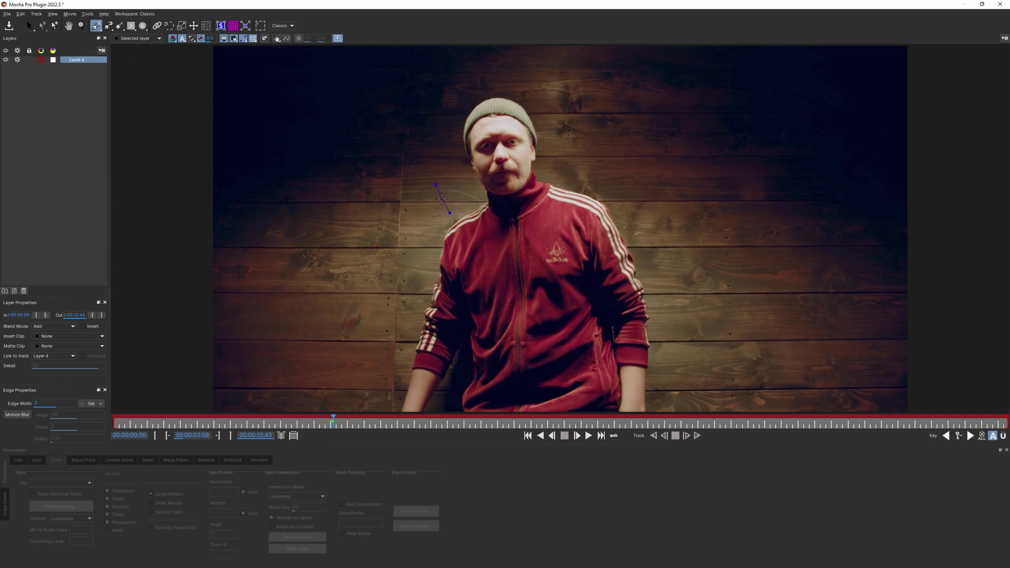
pyautogui.scroll(2, 452, 181)
pyautogui.click(461, 174)
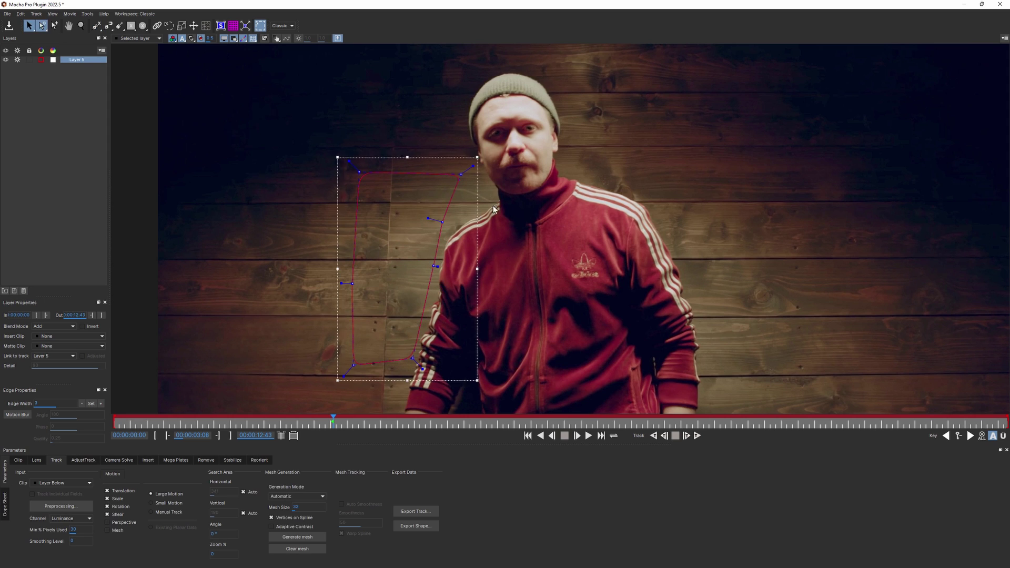
pyautogui.click(654, 436)
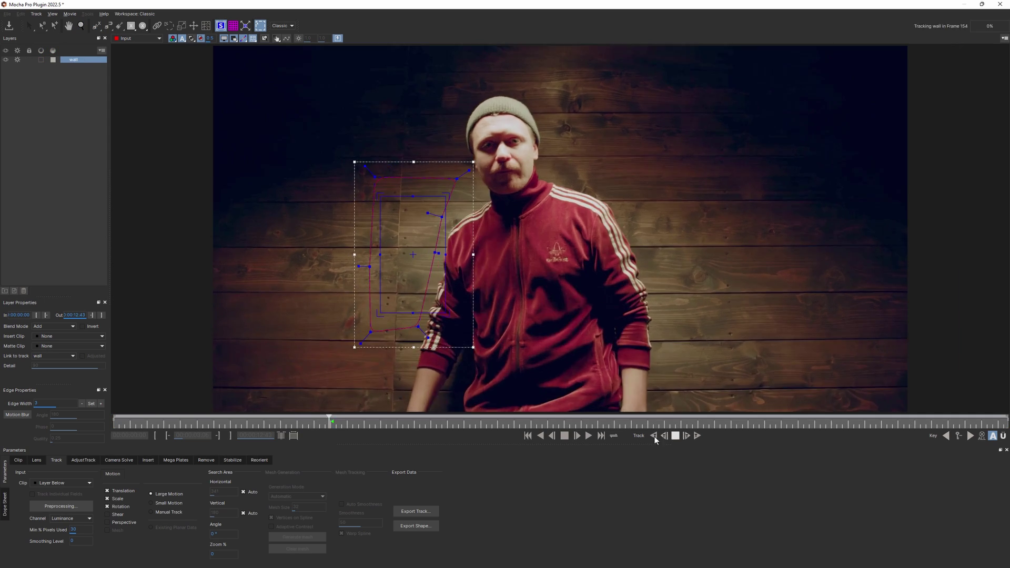
pyautogui.click(696, 436)
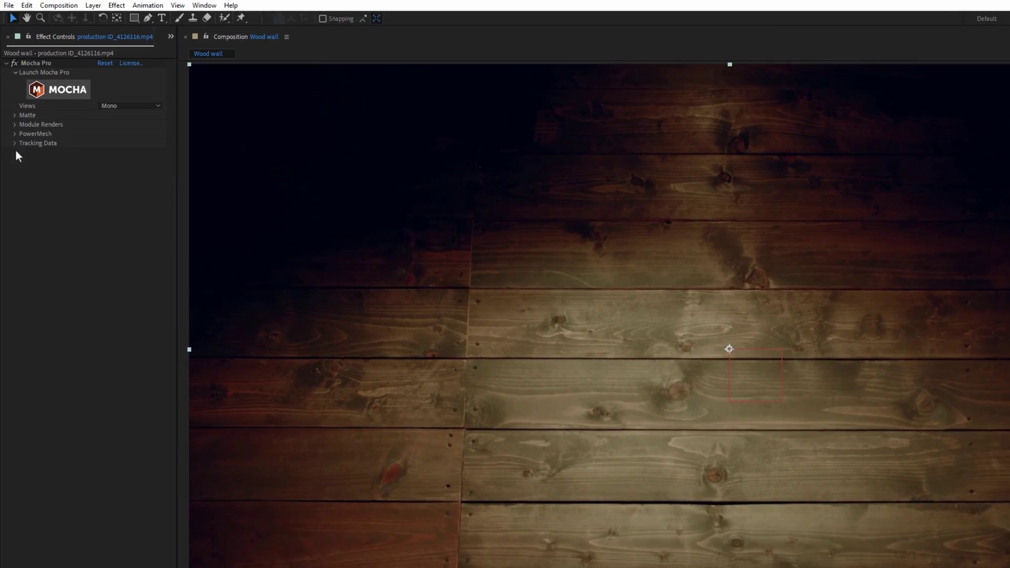
# Create track data from the wooden wall's tracked layer and export it to the Null 3 layer.
pyautogui.click(15, 143)
pyautogui.click(129, 152)
pyautogui.click(720, 399)
pyautogui.click(130, 299)
pyautogui.click(138, 329)
pyautogui.click(145, 308)
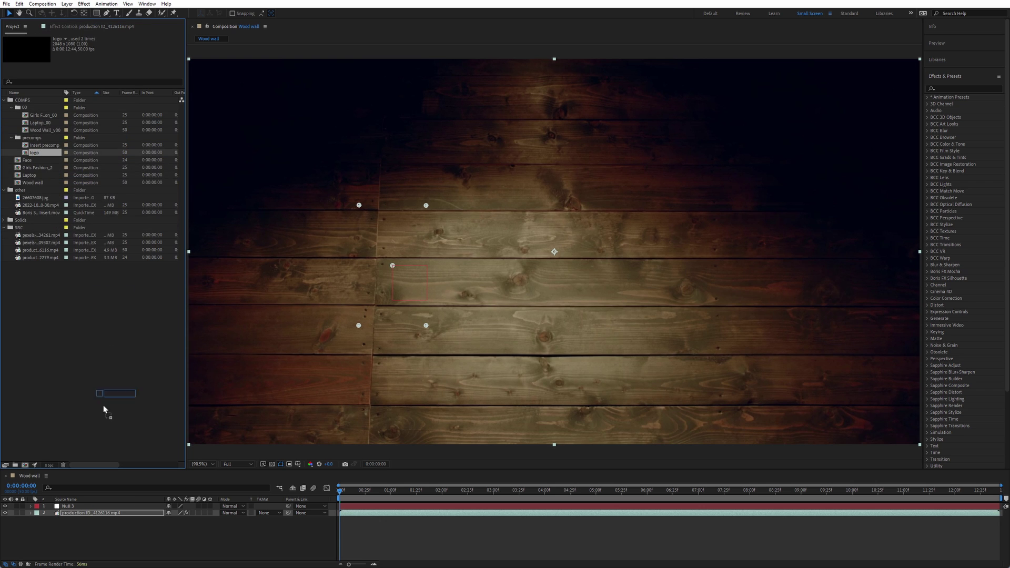
# Add the logo composition above Null 3 in the Wood wall composition, enlarge it over the planks and parent it to Null 3.
pyautogui.moveTo(103, 409); pyautogui.dragTo(267, 504)
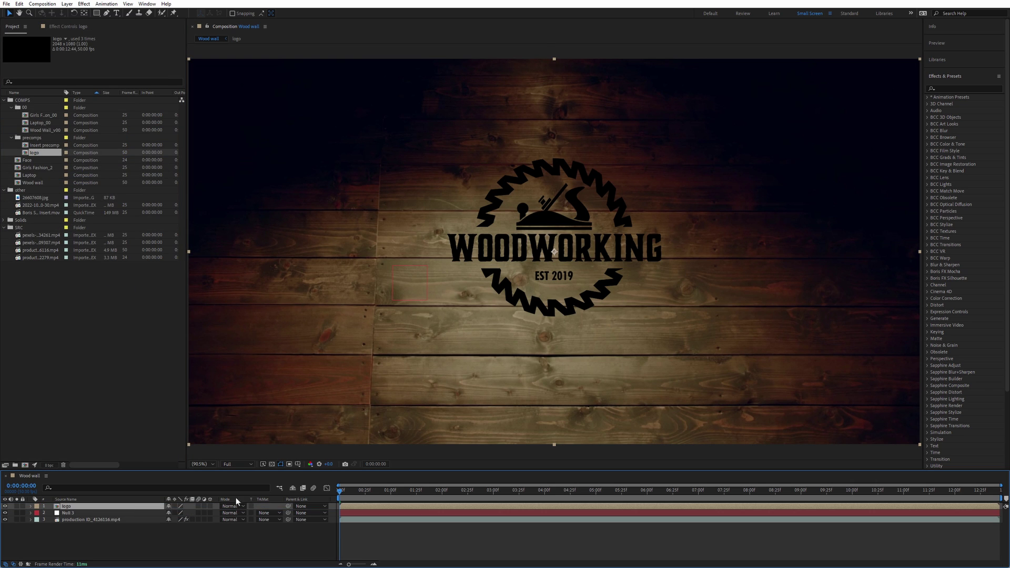
pyautogui.press('s')
pyautogui.moveTo(176, 513); pyautogui.dragTo(243, 503)
pyautogui.hotkey('shift', 'p')
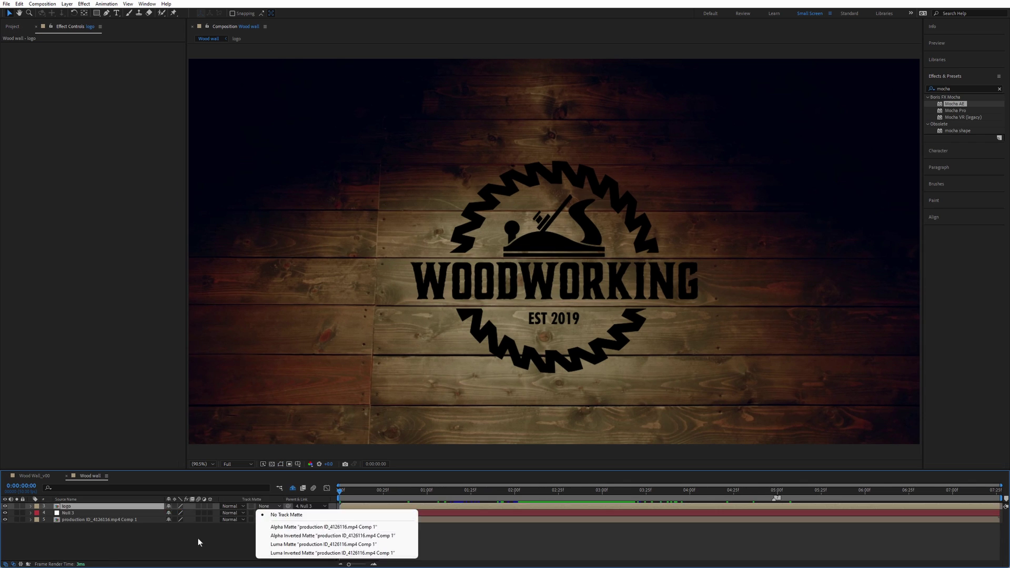
pyautogui.press('Escape')
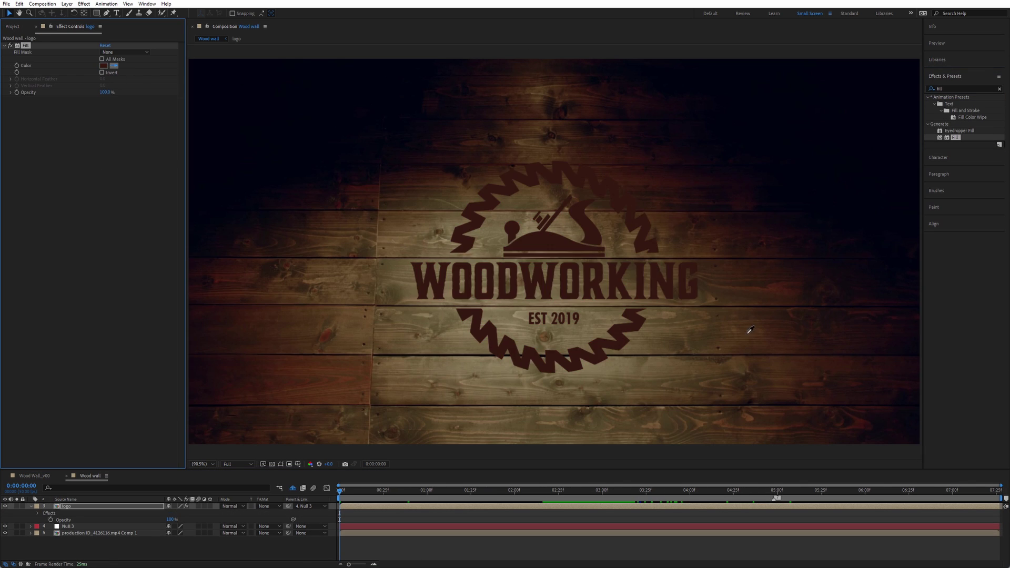
# Sample a brown from the planks as the logo's Fill color and add a Bevel and Emboss layer style.
pyautogui.click(750, 330)
pyautogui.rightClick(91, 506)
pyautogui.click(244, 444)
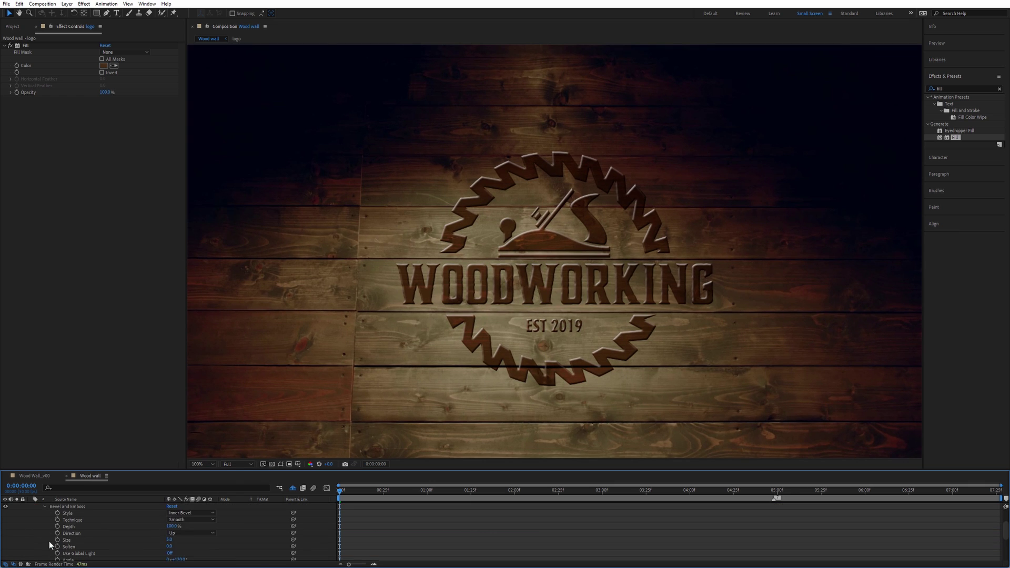
# Adjust the style, direction, global light and highlight settings of the logo's Bevel and Emboss so it looks carved into the wood.
pyautogui.click(190, 513)
pyautogui.click(190, 533)
pyautogui.click(176, 553)
pyautogui.scroll(-3, 129, 531)
pyautogui.click(181, 526)
pyautogui.click(503, 324)
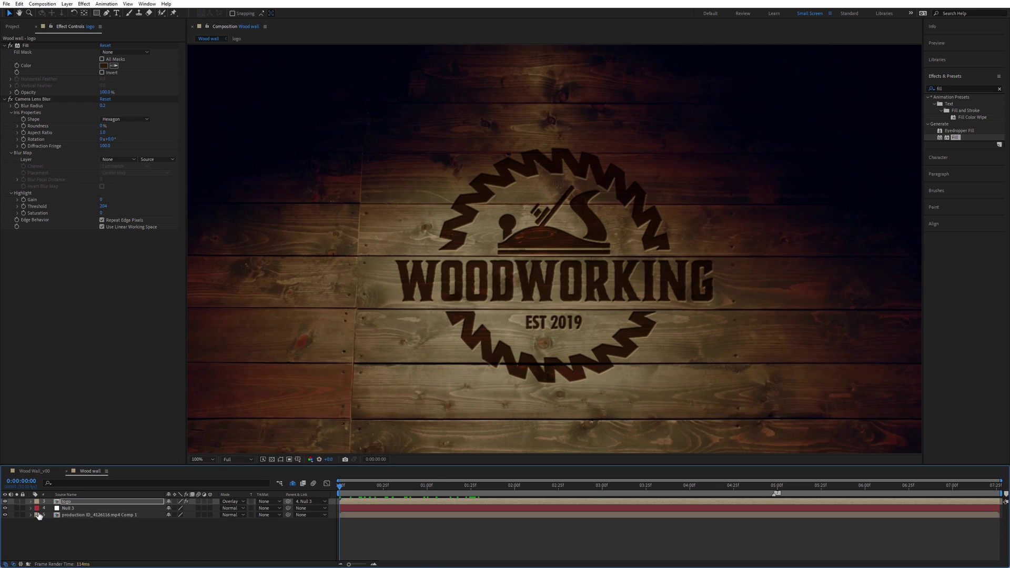
# Duplicate the logo layer, and apply Fast Box Blur with a reduced blur radius and lower opacity to the copy underneath.
pyautogui.hotkey('ctrl', 'd')
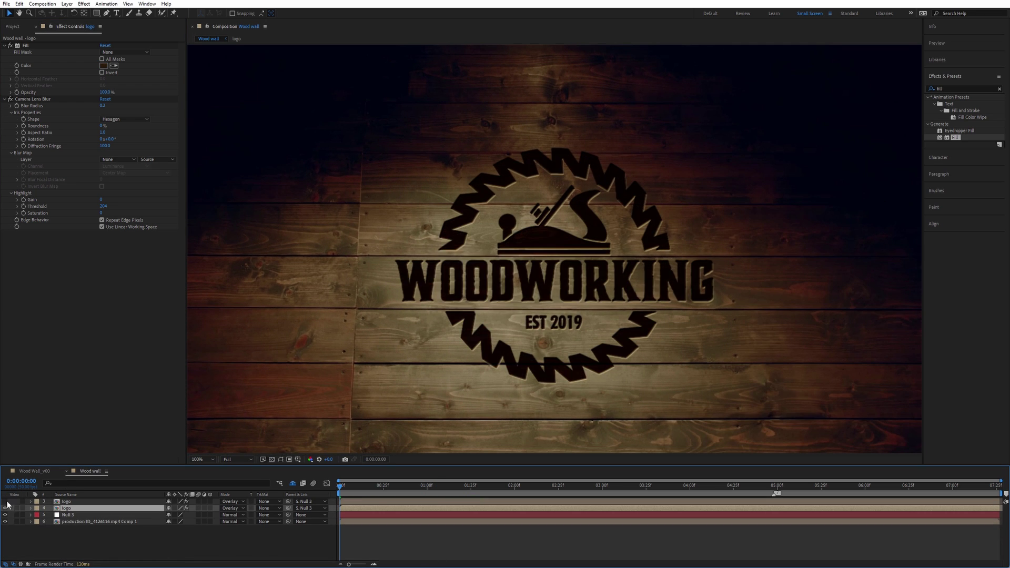
pyautogui.doubleClick(967, 111)
pyautogui.press('t')
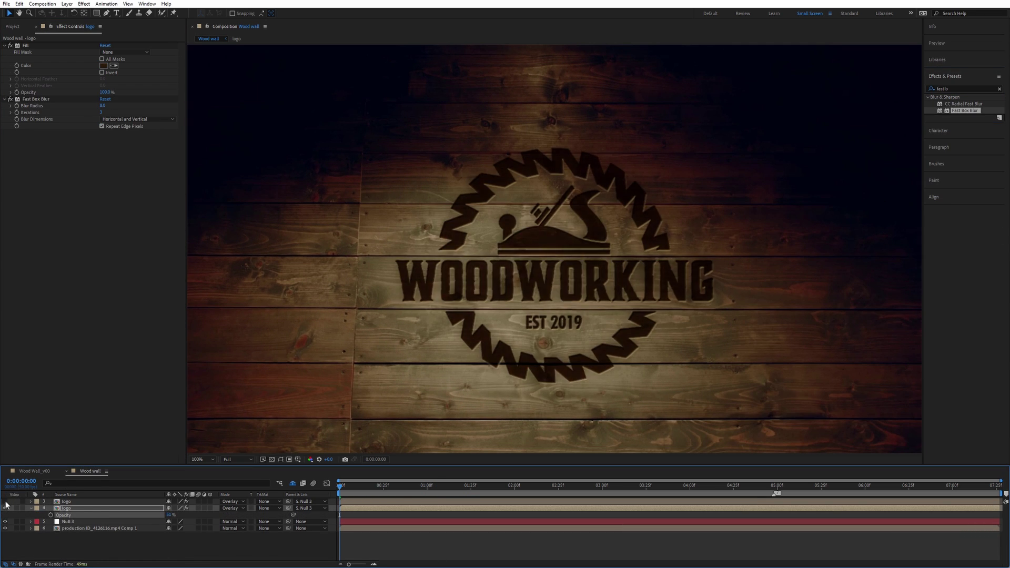
pyautogui.click(5, 501)
pyautogui.moveTo(103, 106); pyautogui.dragTo(99, 107)
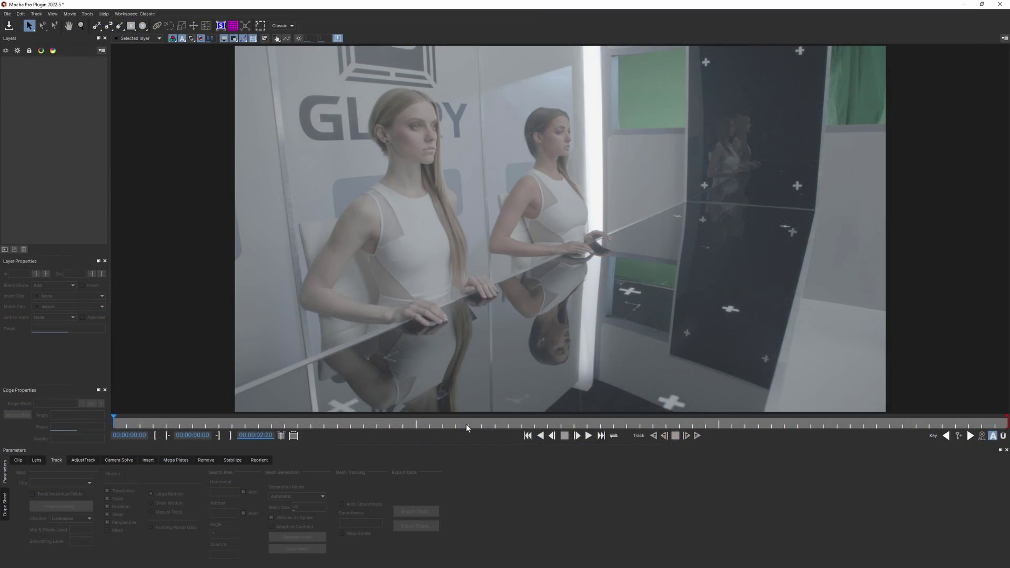
# Preview the clip of the two women, and draw X-splines around the two white crosses reflected in the tabletop on the first frame.
pyautogui.press('space')
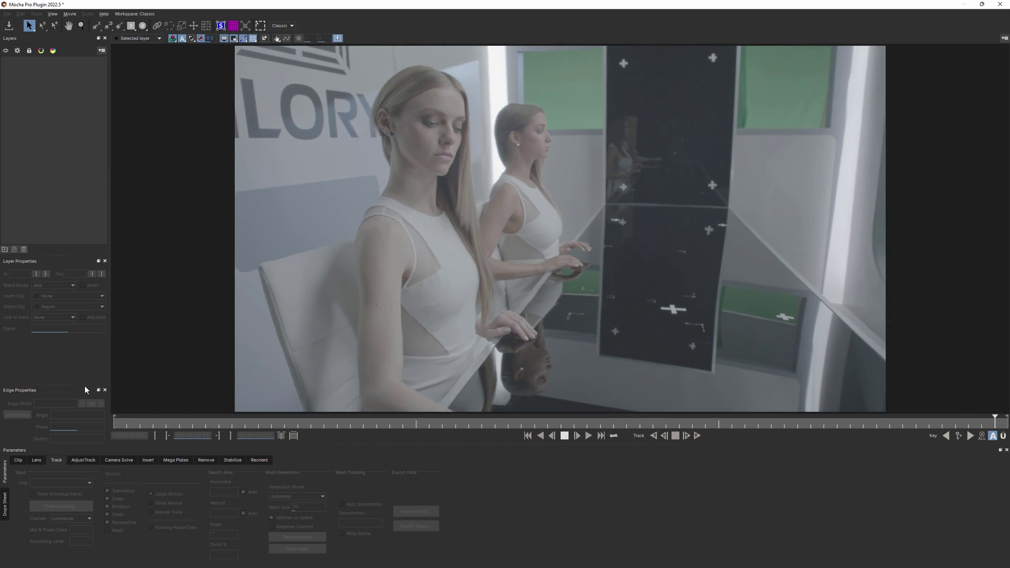
pyautogui.click(528, 436)
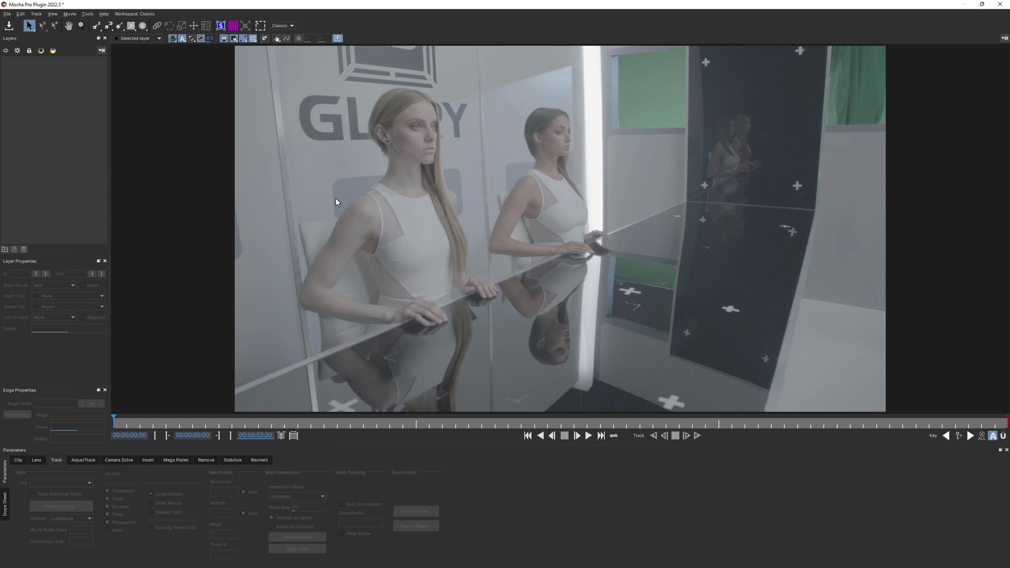
pyautogui.click(96, 25)
pyautogui.click(635, 283)
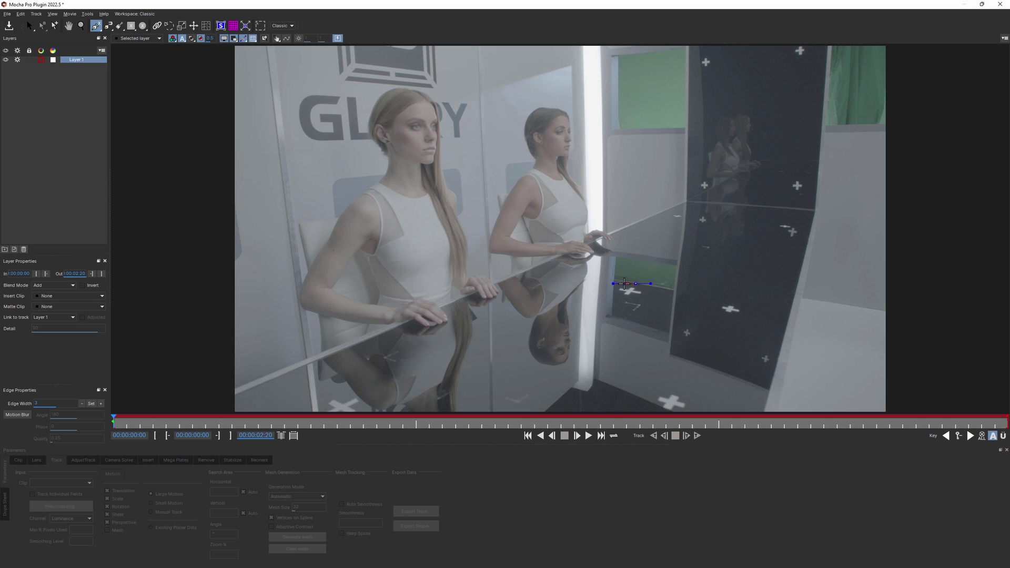
pyautogui.rightClick(650, 294)
pyautogui.click(97, 26)
pyautogui.click(734, 303)
pyautogui.rightClick(744, 316)
# Draw another X-spline around the large white cross at the near edge of the shot.
pyautogui.click(96, 26)
pyautogui.click(679, 389)
pyautogui.click(645, 393)
pyautogui.moveTo(660, 406); pyautogui.dragTo(661, 385)
pyautogui.click(670, 399)
pyautogui.click(697, 388)
pyautogui.rightClick(697, 388)
# Add an X-spline to the same layer, following the table's far edge and its side edge beside the wall.
pyautogui.moveTo(709, 322); pyautogui.dragTo(708, 343)
pyautogui.hotkey('ctrl', 'shift', 'l')
pyautogui.click(612, 225)
pyautogui.click(625, 236)
pyautogui.click(688, 204)
pyautogui.moveTo(751, 410); pyautogui.dragTo(753, 377)
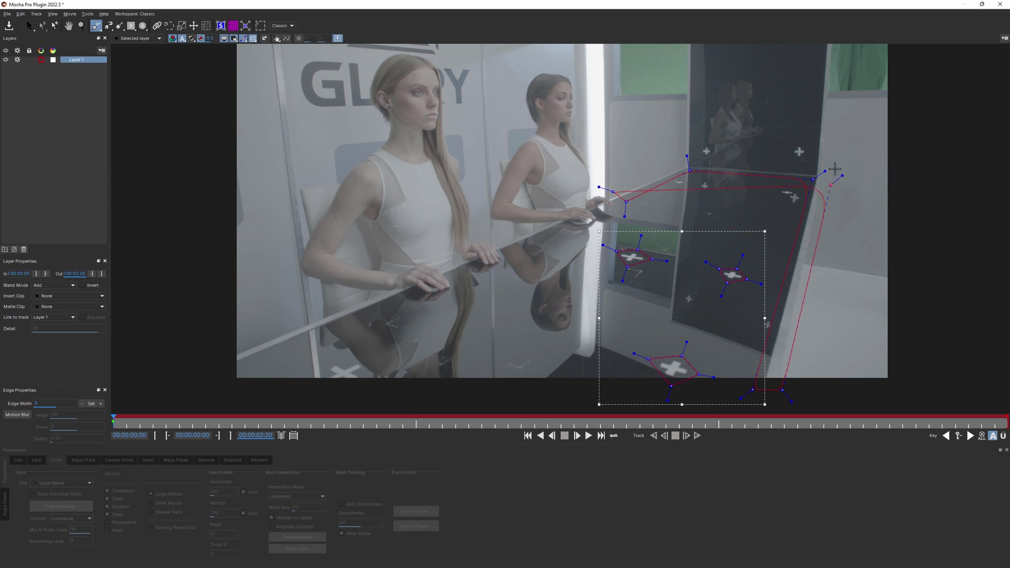
pyautogui.rightClick(685, 157)
pyautogui.moveTo(840, 160); pyautogui.dragTo(842, 159)
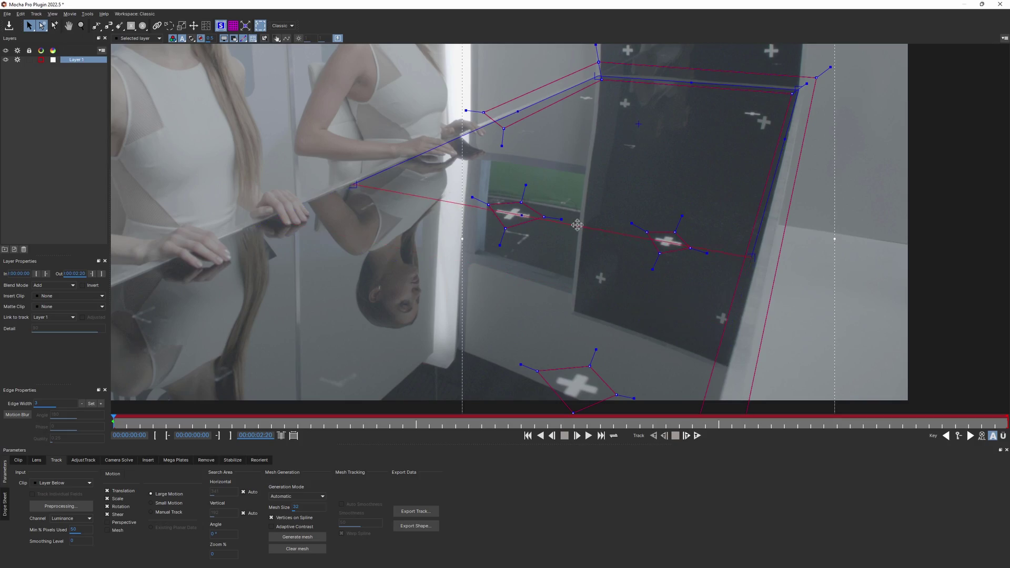
# Rename the layer Table, track it forwards with perspective enabled, and play back the track.
pyautogui.press('z')
pyautogui.moveTo(732, 254); pyautogui.dragTo(821, 192)
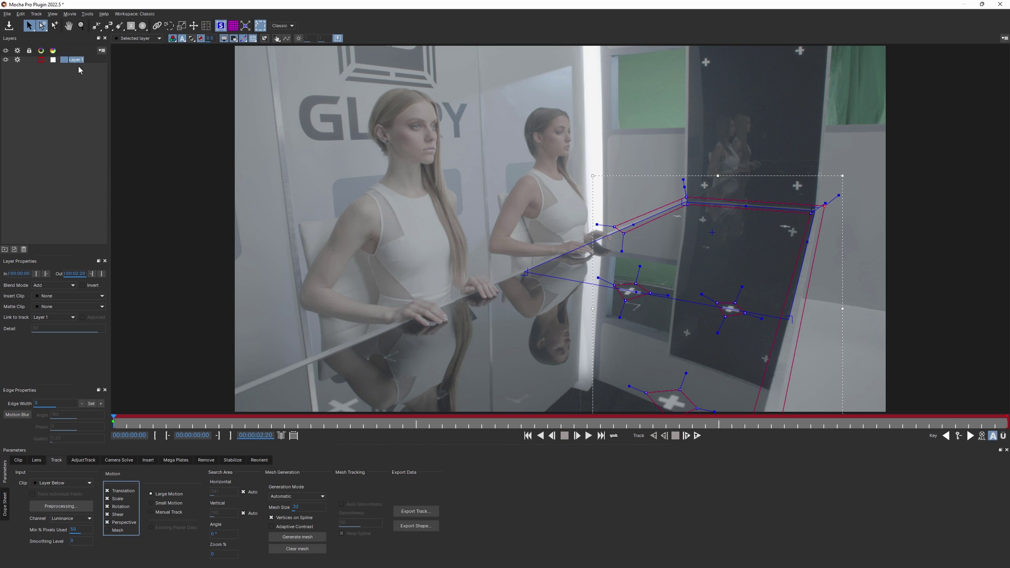
pyautogui.write('Table')
pyautogui.press('Return')
pyautogui.click(697, 436)
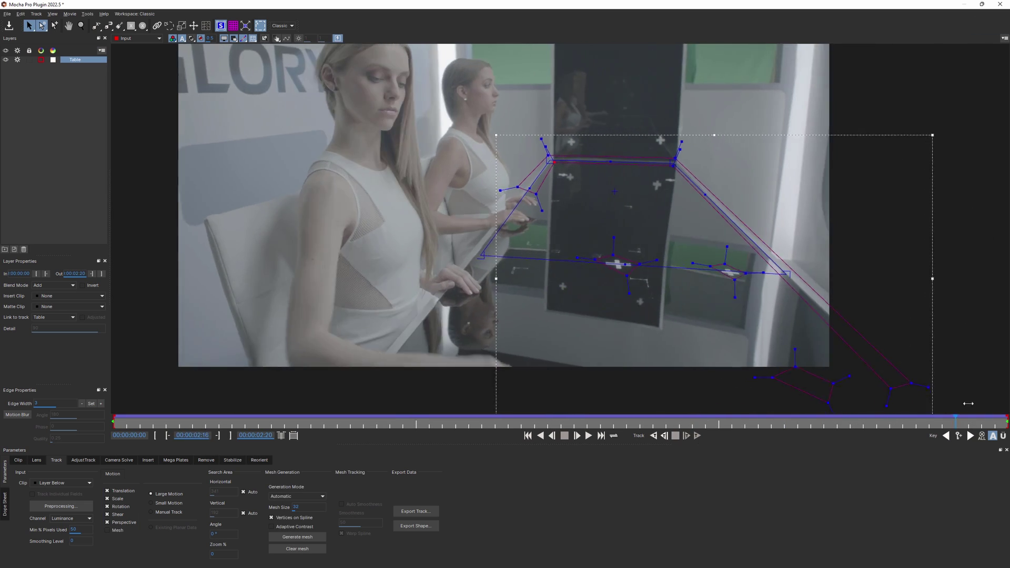
pyautogui.moveTo(988, 405); pyautogui.dragTo(106, 406)
pyautogui.press('space')
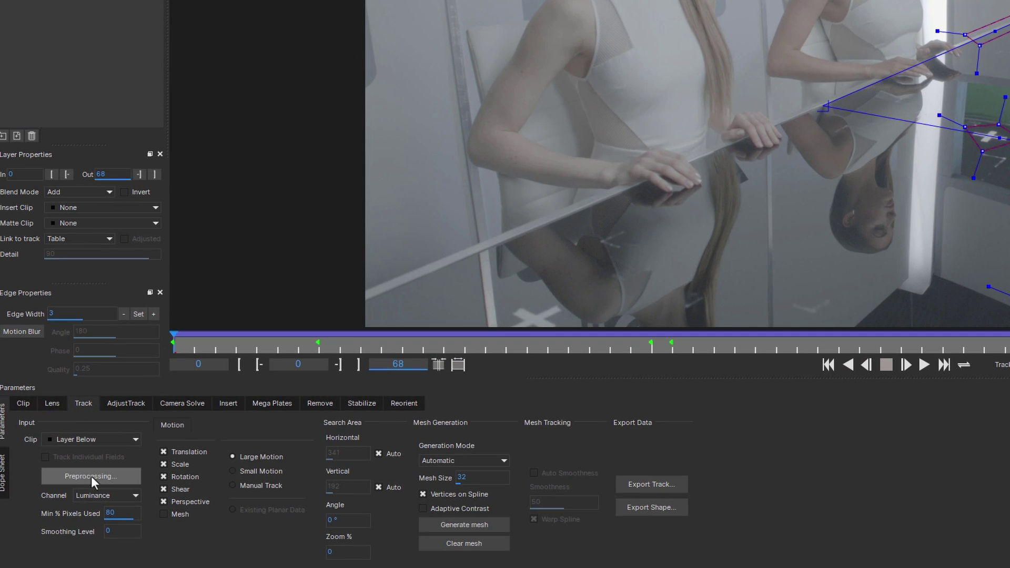
# Raise the contrast and lower the gamma in the tracking preprocessing, with Preview enabled.
pyautogui.click(84, 483)
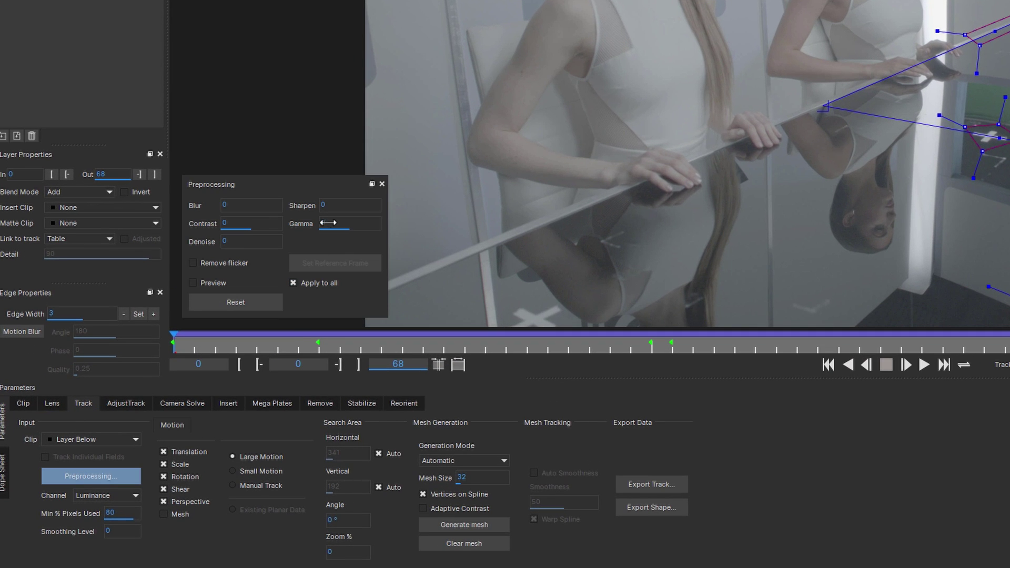
pyautogui.moveTo(337, 222)
pyautogui.mouseDown()
pyautogui.moveTo(380, 225)
pyautogui.moveTo(319, 230)
pyautogui.moveTo(343, 224)
pyautogui.mouseUp()
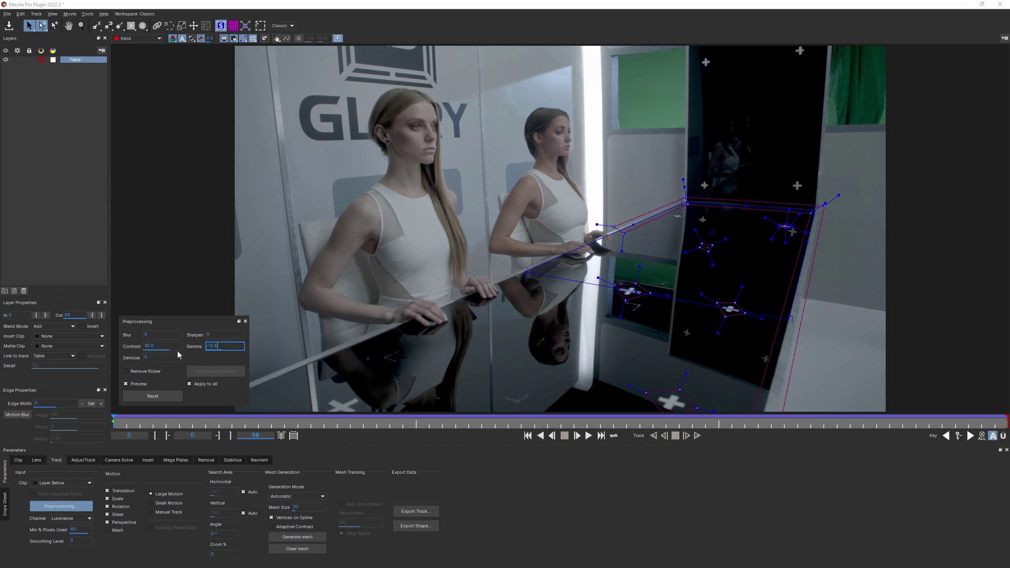
pyautogui.moveTo(171, 347); pyautogui.dragTo(216, 348)
pyautogui.click(138, 386)
pyautogui.click(139, 384)
pyautogui.click(245, 321)
# Add an X-spline to the Table layer around the strip of table edge between the two women's hands.
pyautogui.press('z')
pyautogui.moveTo(427, 309); pyautogui.dragTo(531, 263)
pyautogui.moveTo(205, 424); pyautogui.dragTo(610, 425)
pyautogui.press('z')
pyautogui.click(455, 333)
pyautogui.moveTo(455, 331); pyautogui.dragTo(533, 349)
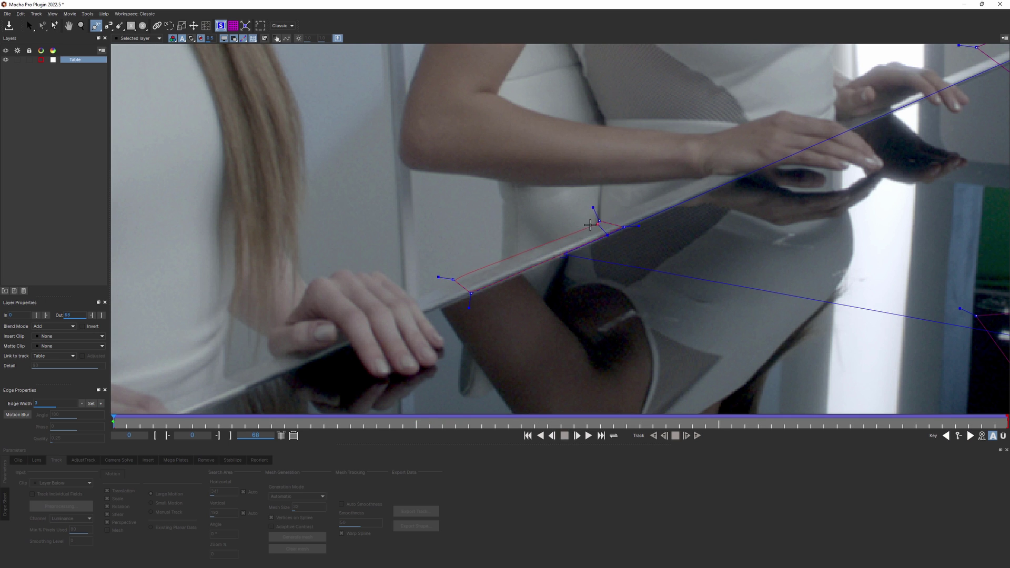
pyautogui.press('s')
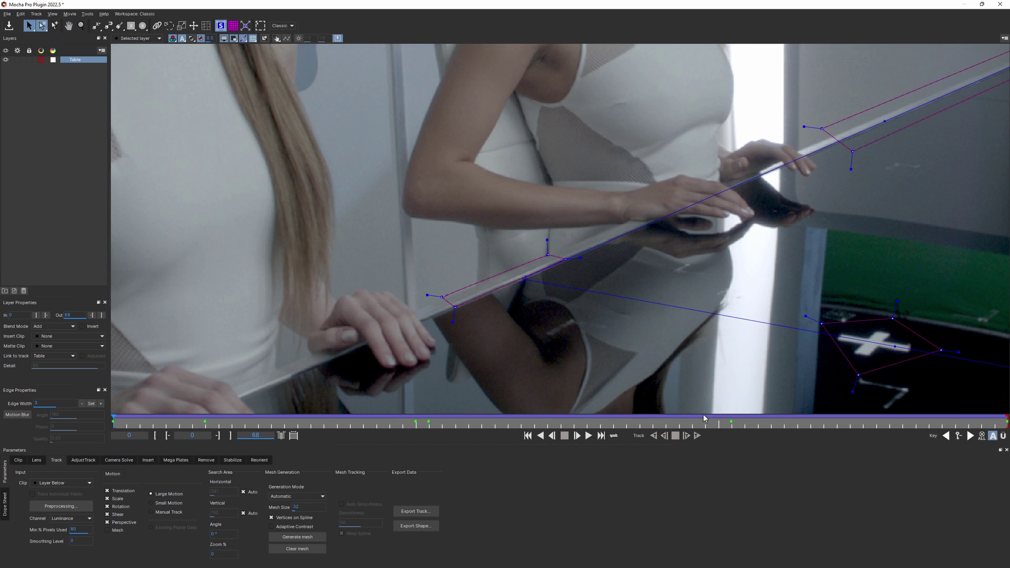
# Track the Table layer forwards with the added spline, and return to frame 35.
pyautogui.scroll(-2, 705, 389)
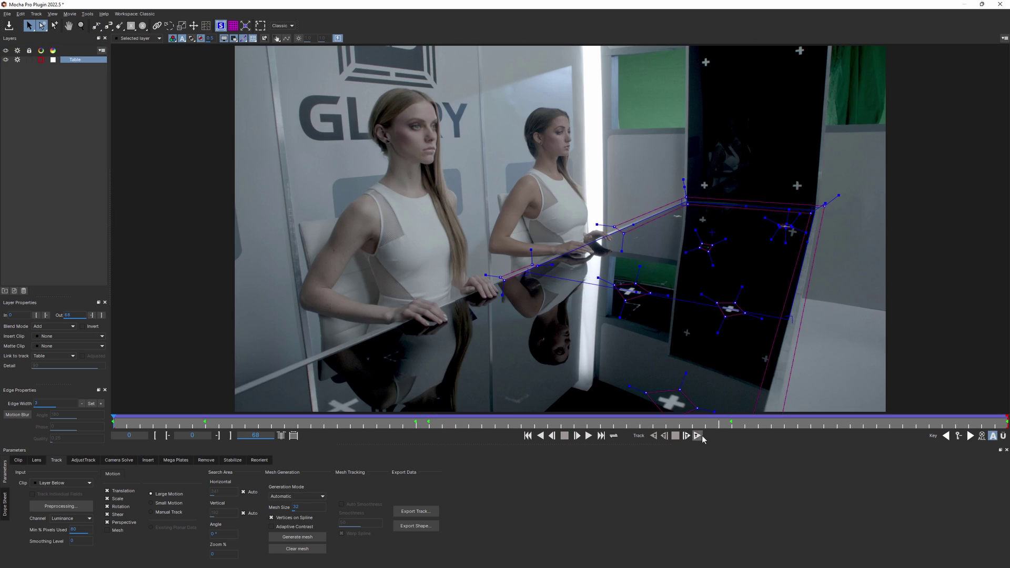
pyautogui.click(698, 436)
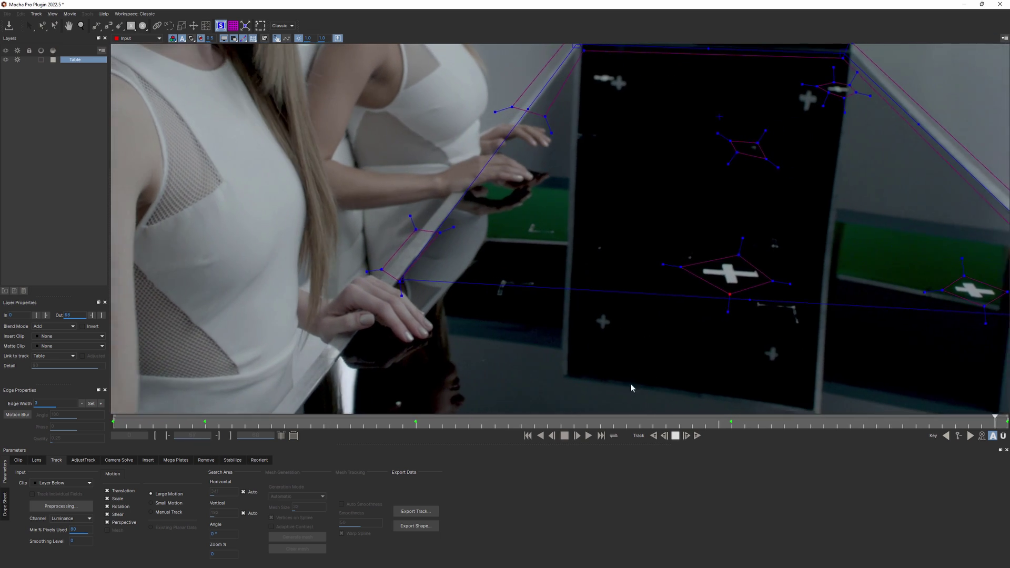
pyautogui.moveTo(627, 417); pyautogui.dragTo(653, 417)
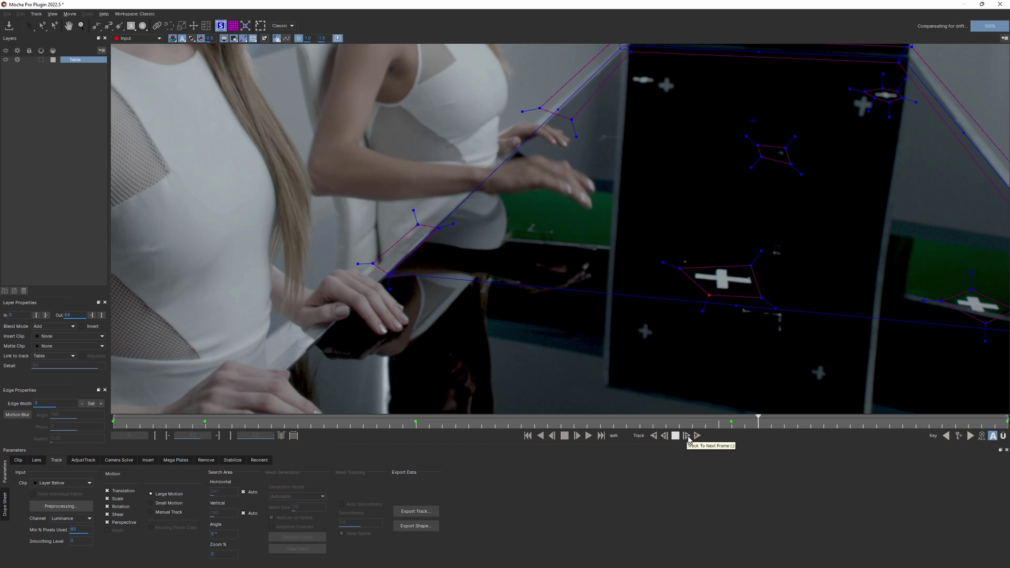
pyautogui.moveTo(678, 418); pyautogui.dragTo(572, 409)
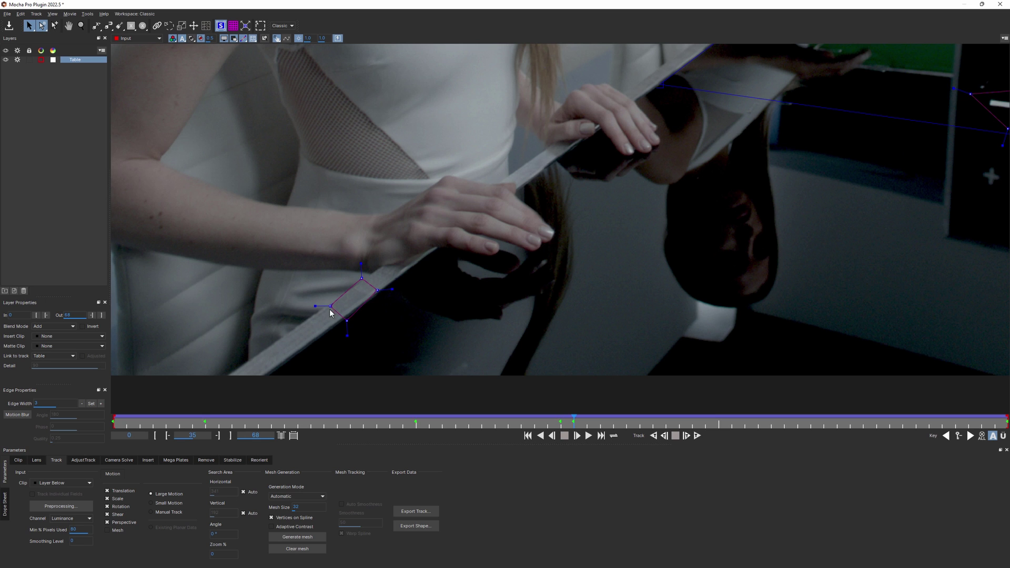
# Increase the preprocessing sharpening, and track the Table layer forwards from frame 35 to frame 57.
pyautogui.click(60, 505)
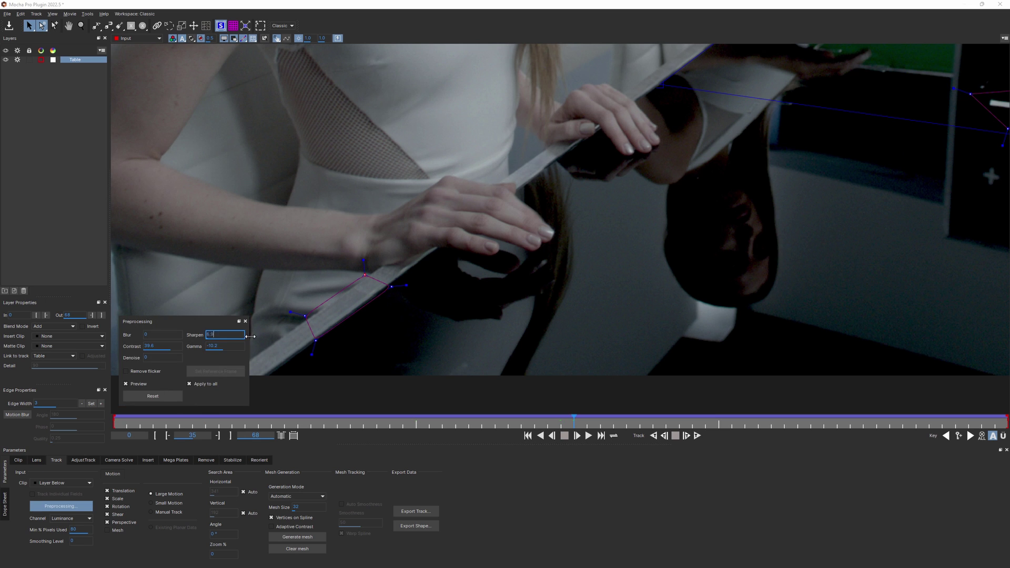
pyautogui.moveTo(213, 334); pyautogui.dragTo(232, 334)
pyautogui.click(247, 319)
pyautogui.click(696, 436)
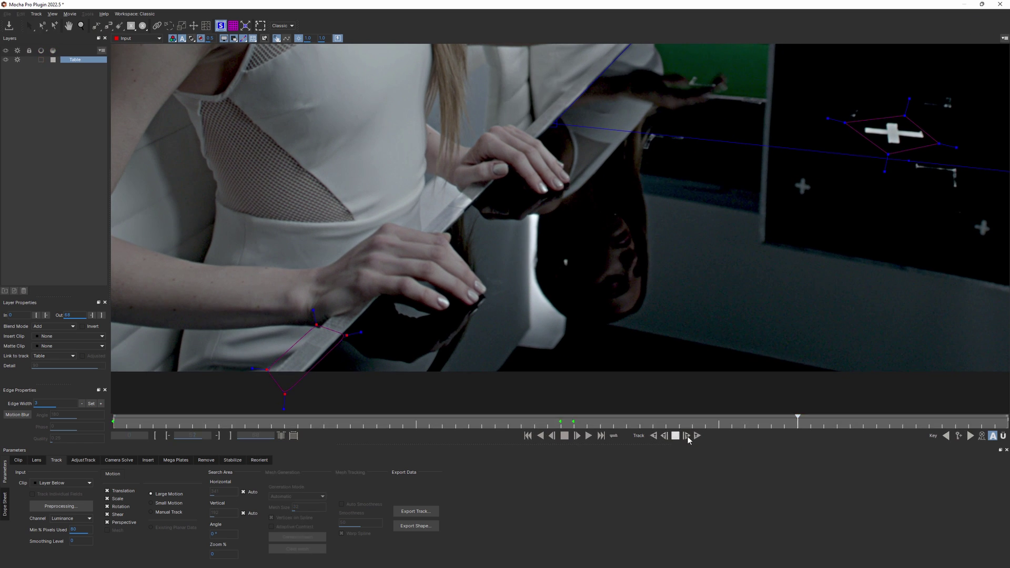
pyautogui.click(676, 436)
# Advance to frame 58 and move the table-edge X-spline around the small L-shaped marker beside the dark panel.
pyautogui.moveTo(616, 313); pyautogui.dragTo(634, 361)
pyautogui.moveTo(433, 325); pyautogui.dragTo(495, 264)
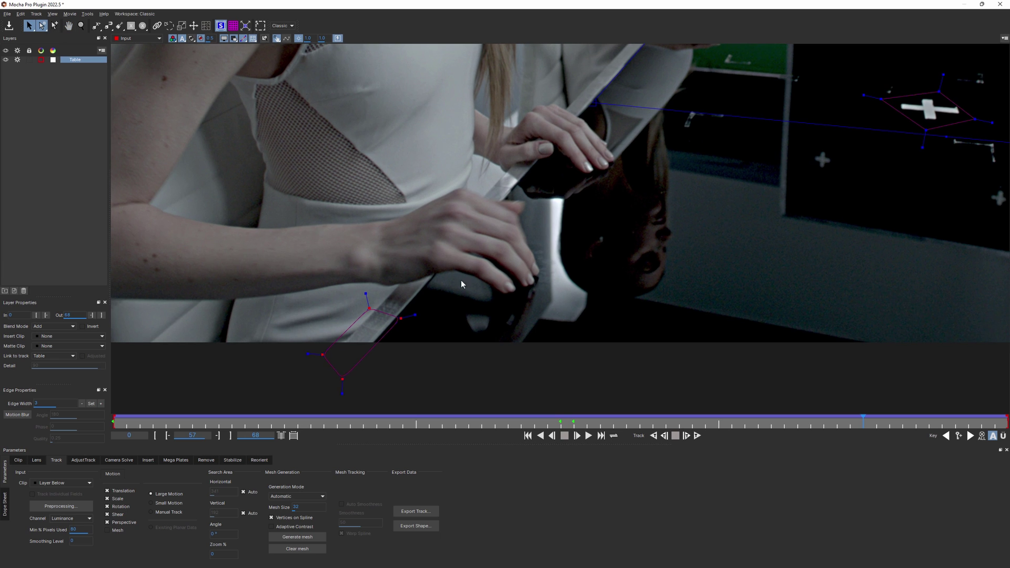
pyautogui.click(684, 435)
pyautogui.moveTo(744, 93); pyautogui.dragTo(747, 86)
pyautogui.moveTo(745, 115); pyautogui.dragTo(652, 210)
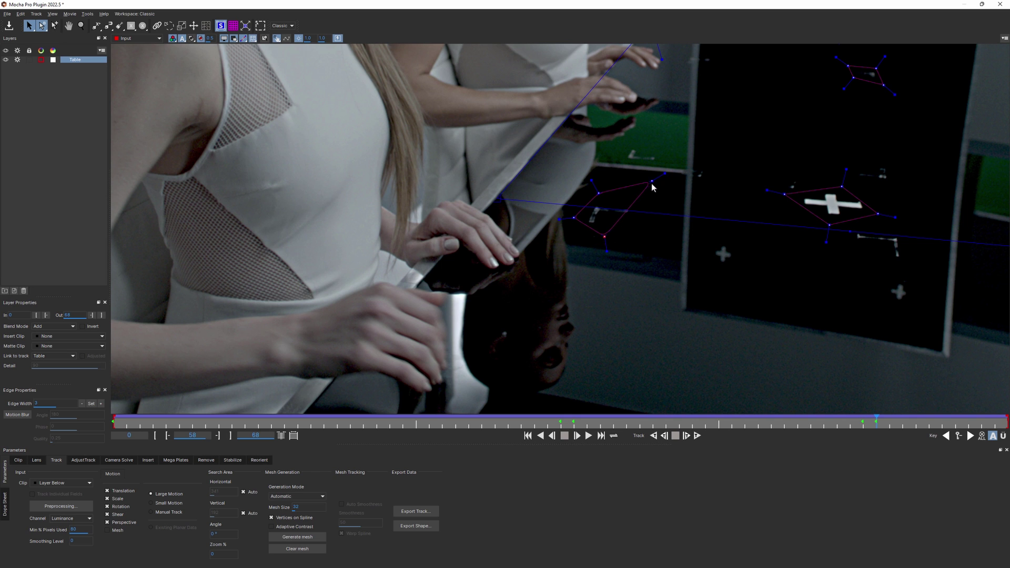
pyautogui.moveTo(634, 240); pyautogui.dragTo(609, 256)
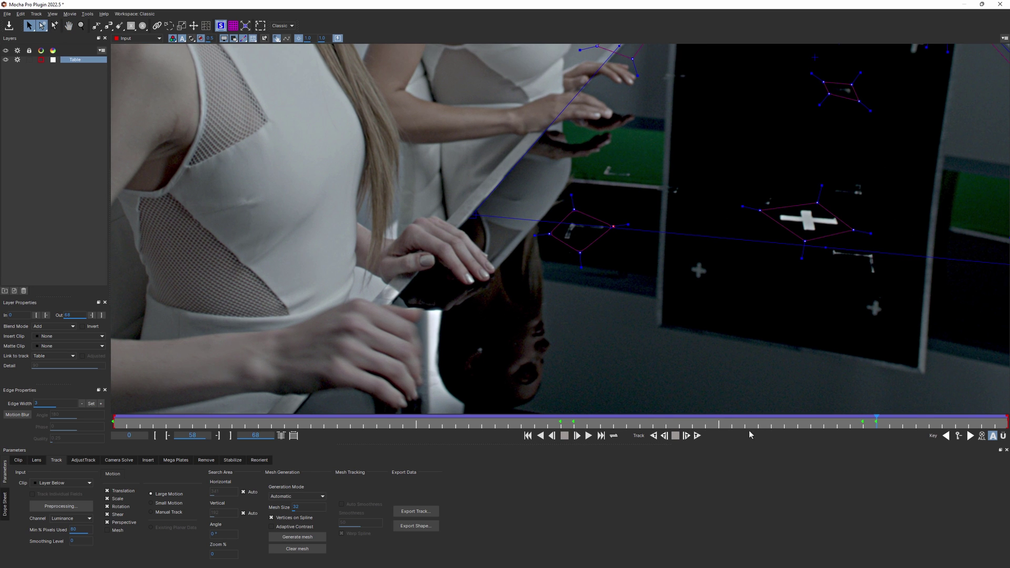
# Track the Table layer forwards to the last frame, and scrub back to the first frame to review the track.
pyautogui.click(686, 436)
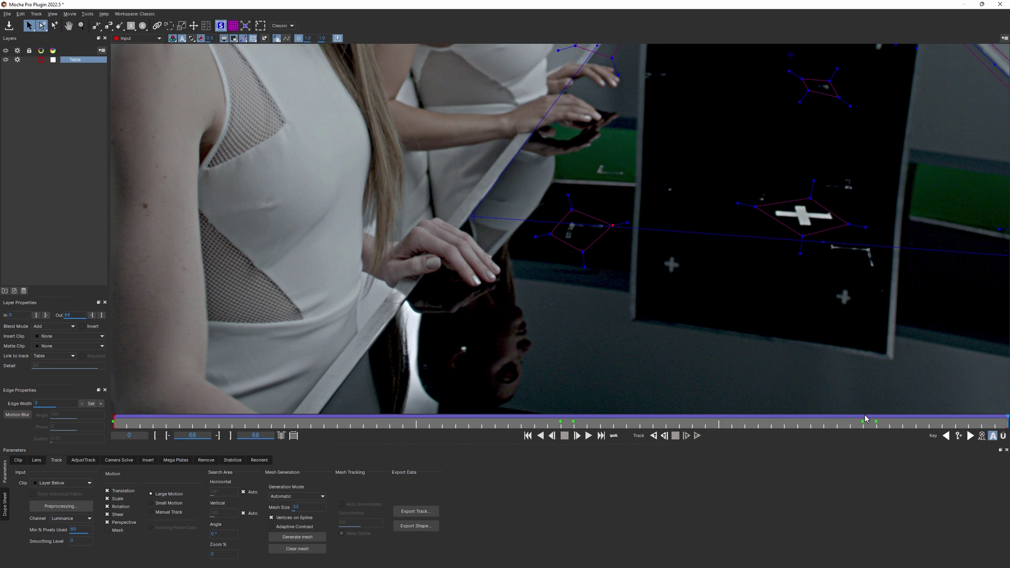
pyautogui.moveTo(867, 419); pyautogui.dragTo(114, 383)
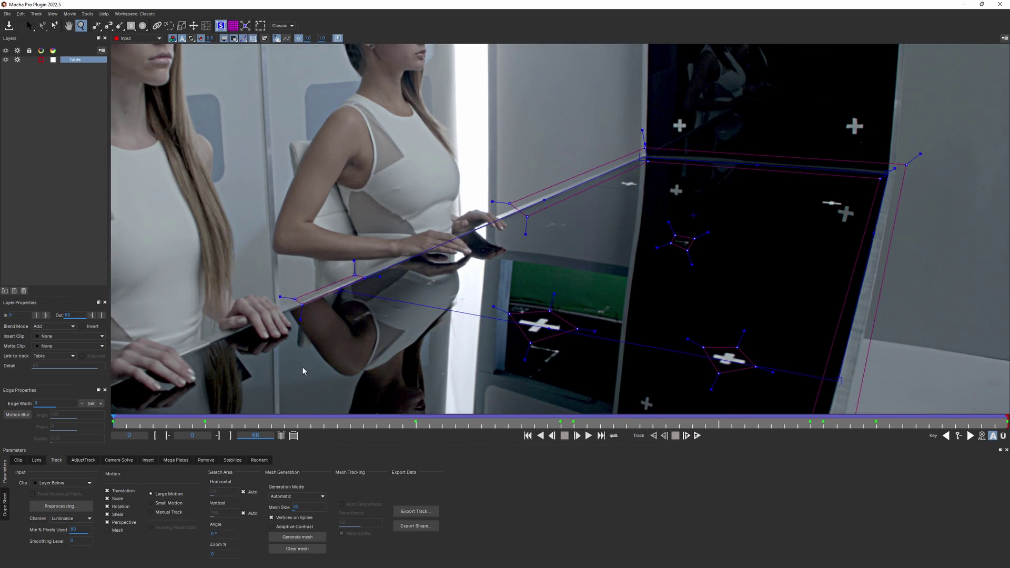
pyautogui.moveTo(260, 420); pyautogui.dragTo(84, 377)
pyautogui.press('KP_Multiply')
# Enable translation, scale/rotation, shear and perspective in AdjustTrack, set the reference points and select the previous one.
pyautogui.click(84, 461)
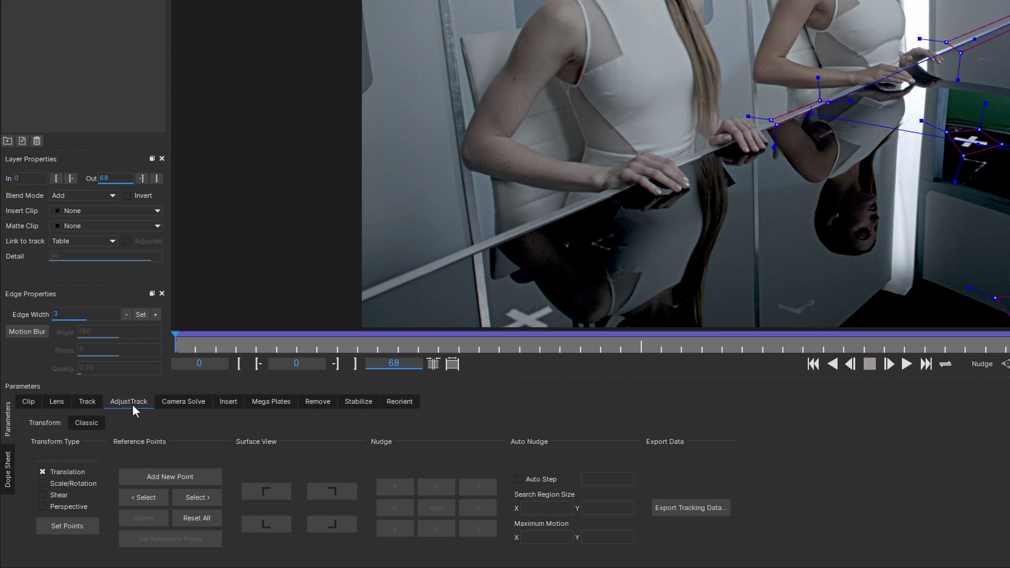
pyautogui.click(83, 483)
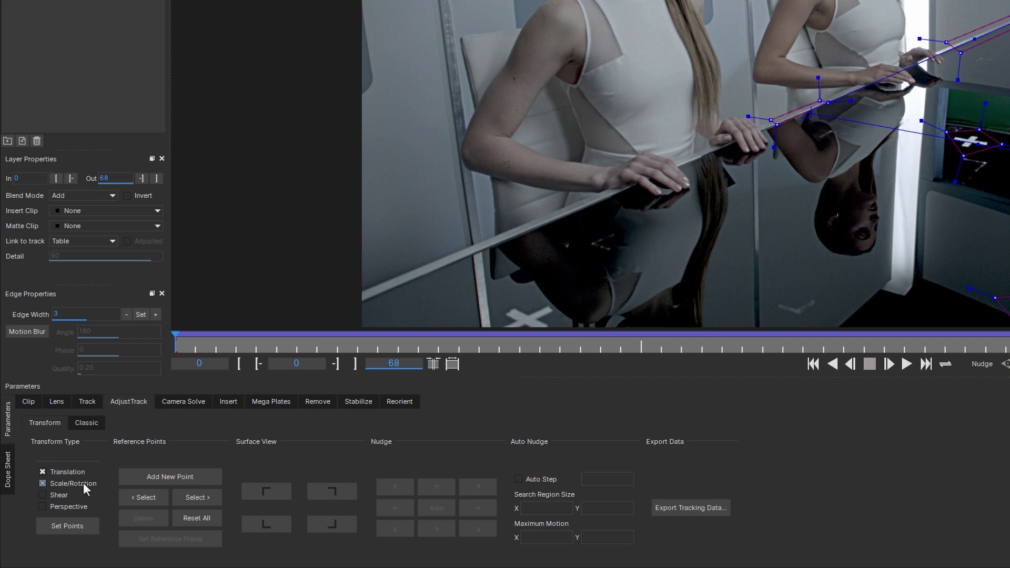
pyautogui.click(67, 509)
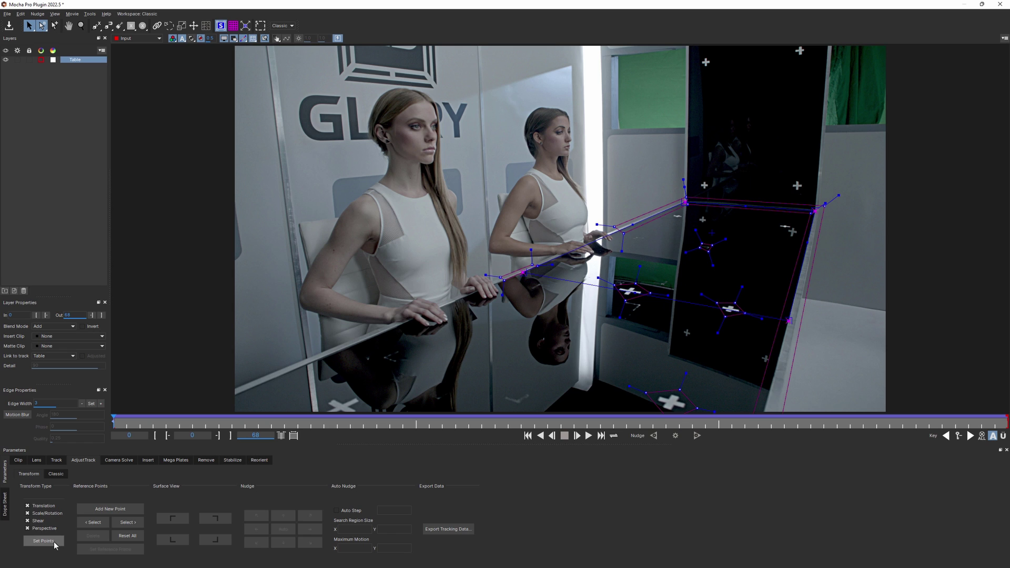
pyautogui.click(101, 523)
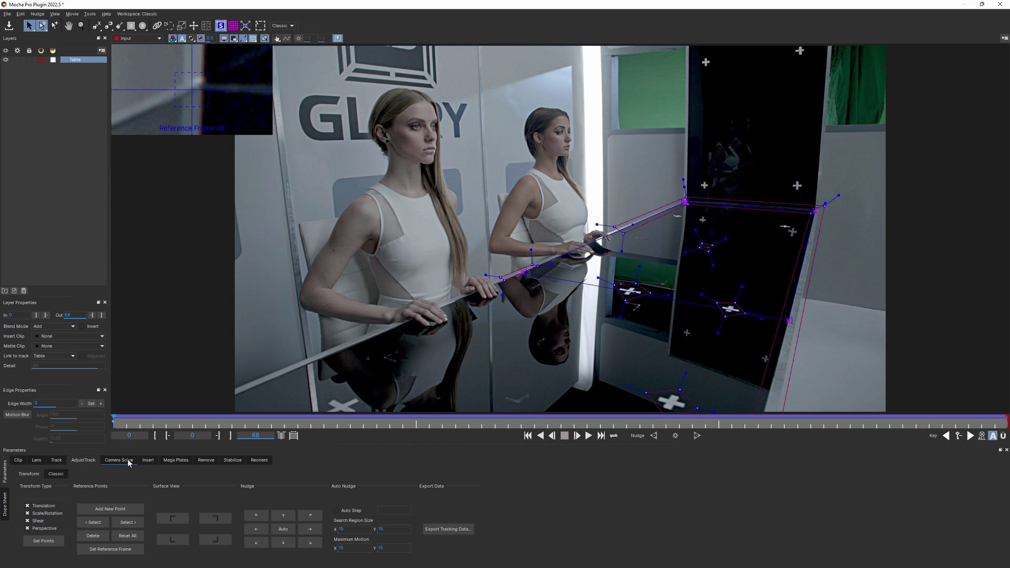
# Stabilize the view on the Table surface and play the clip to check the corner reference points for drift.
pyautogui.press('x')
pyautogui.moveTo(728, 158); pyautogui.dragTo(663, 176)
pyautogui.press('z')
pyautogui.moveTo(663, 237); pyautogui.dragTo(762, 239)
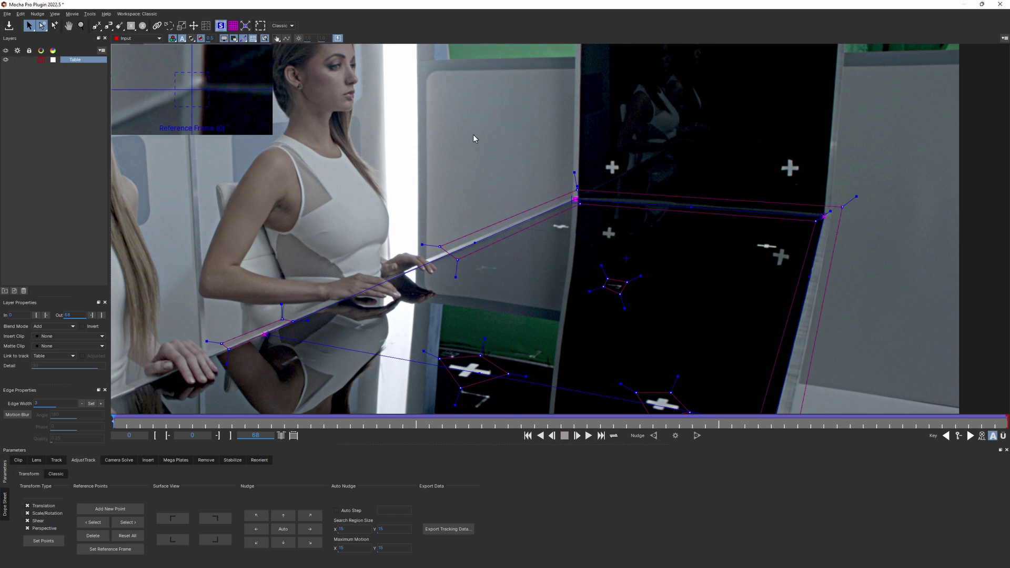
pyautogui.click(277, 39)
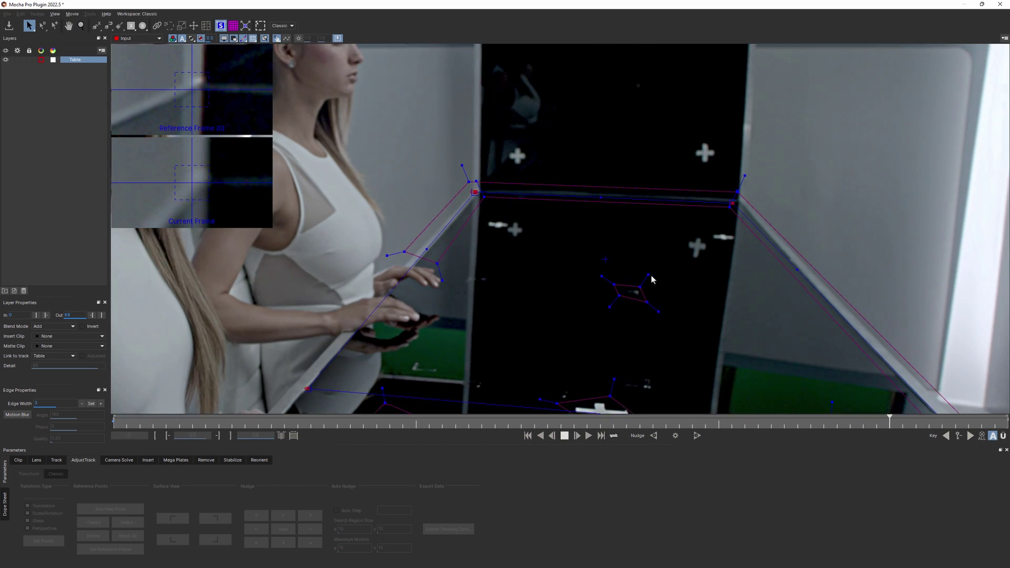
pyautogui.moveTo(727, 201); pyautogui.dragTo(730, 200)
pyautogui.moveTo(468, 193); pyautogui.dragTo(468, 194)
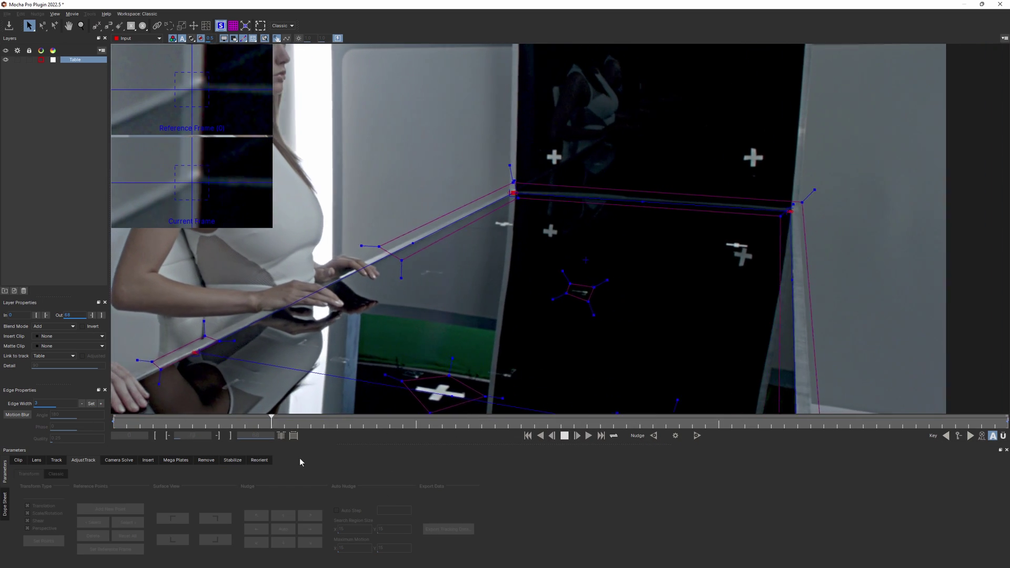
pyautogui.press('space')
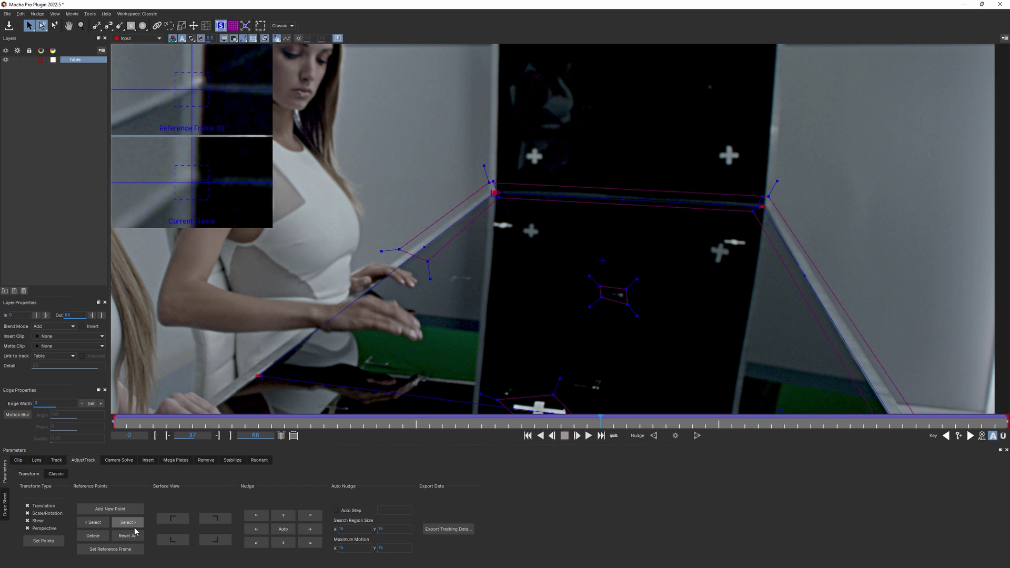
# At frame 37, select the next reference point and nudge it onto the far table corner, and replay the clip from the start.
pyautogui.click(134, 528)
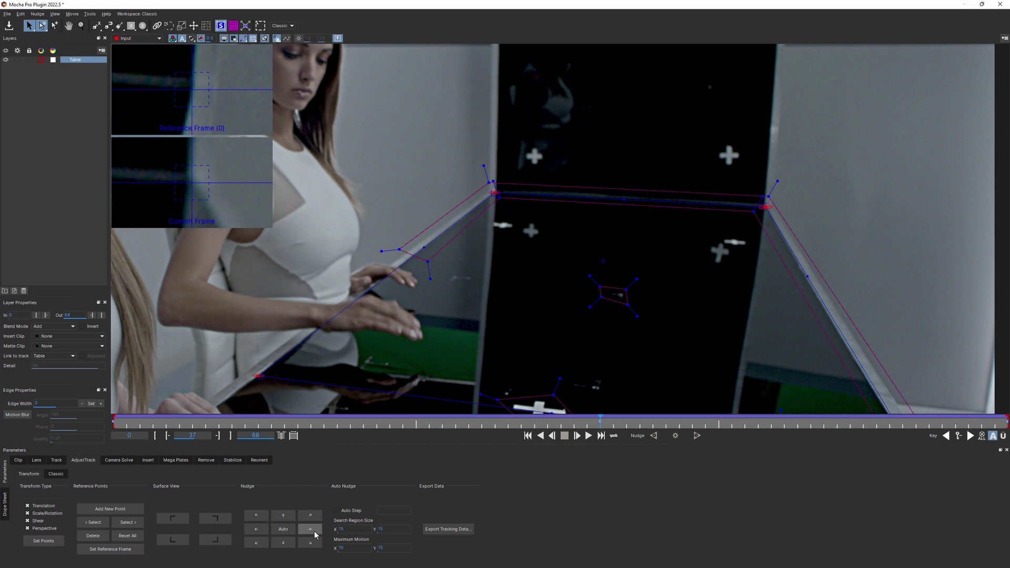
pyautogui.moveTo(530, 422); pyautogui.dragTo(93, 409)
pyautogui.press('*')
pyautogui.press('space')
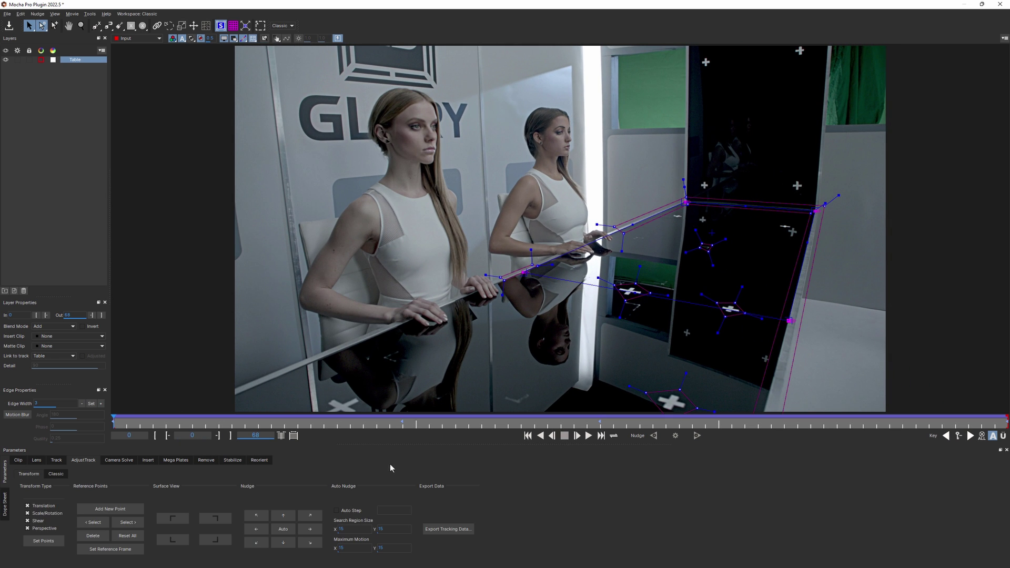
# Copy the adjusted tracking data to the clipboard in After Effects CC Power Pin format, and close Mocha Pro saving the project.
pyautogui.click(456, 529)
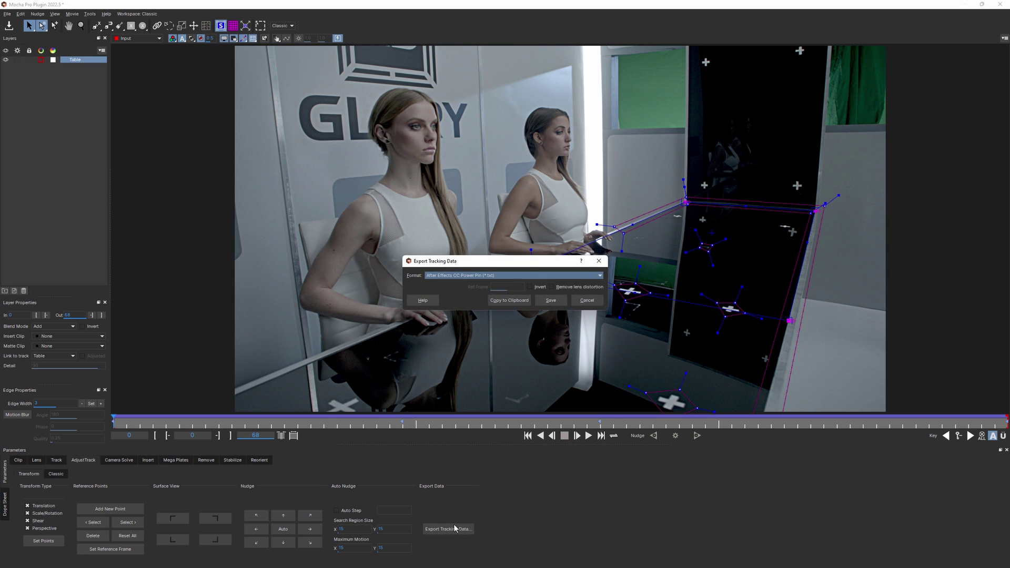
pyautogui.click(515, 301)
pyautogui.click(999, 6)
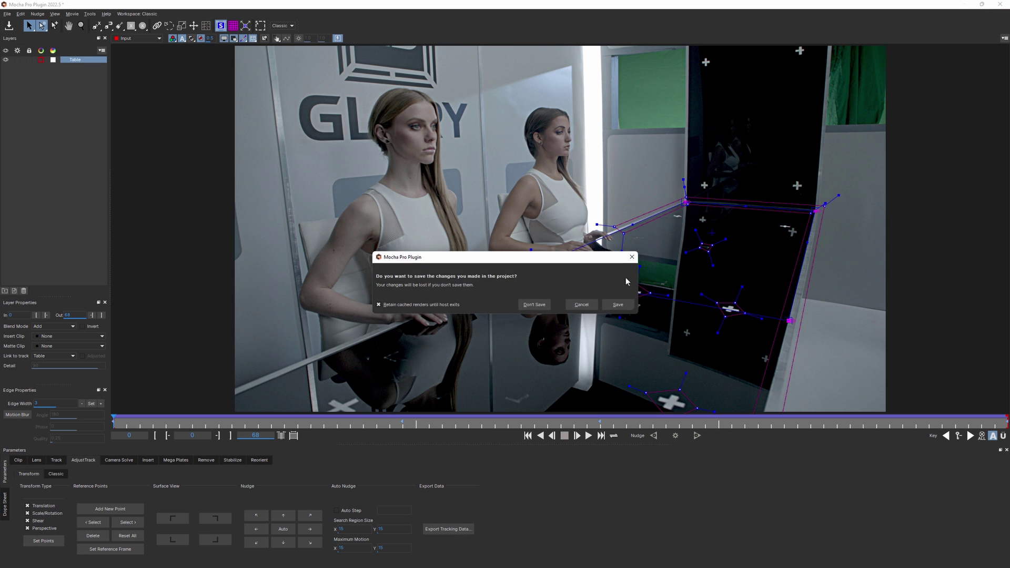
pyautogui.click(618, 304)
# Create a lime green solid above the footage in Pre-comp 1 and pre-compose it.
pyautogui.rightClick(213, 532)
pyautogui.moveTo(236, 438)
pyautogui.click(340, 464)
pyautogui.click(500, 335)
pyautogui.click(524, 316)
pyautogui.click(579, 236)
pyautogui.click(533, 357)
pyautogui.hotkey('ctrl', 'shift', 'c')
pyautogui.click(532, 345)
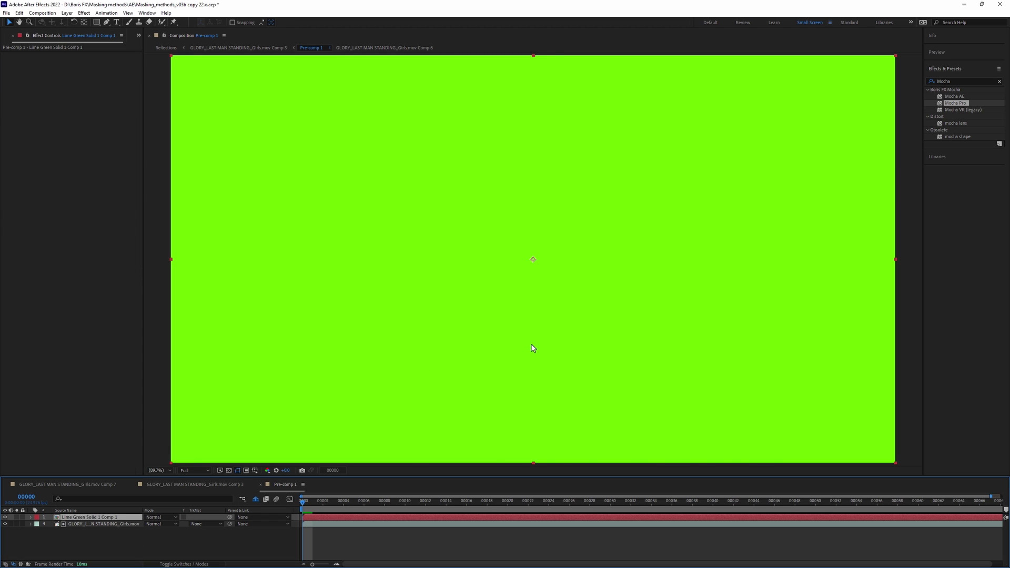
# Paste the Power Pin tracking data onto the lime green comp layer, set its blending mode to Screen, and save the project.
pyautogui.hotkey('ctrl', 'v')
pyautogui.click(158, 517)
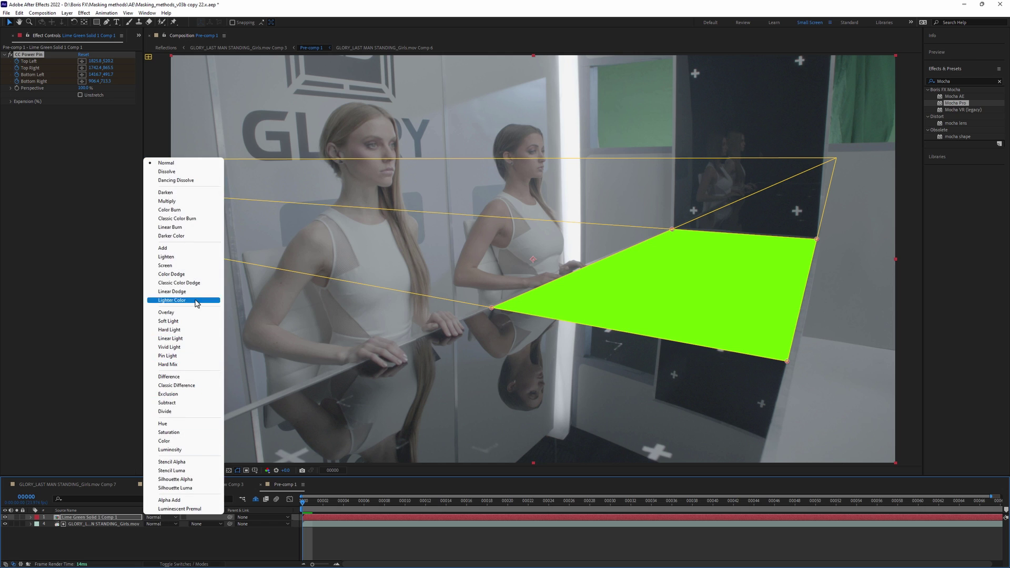
pyautogui.click(163, 268)
pyautogui.click(109, 544)
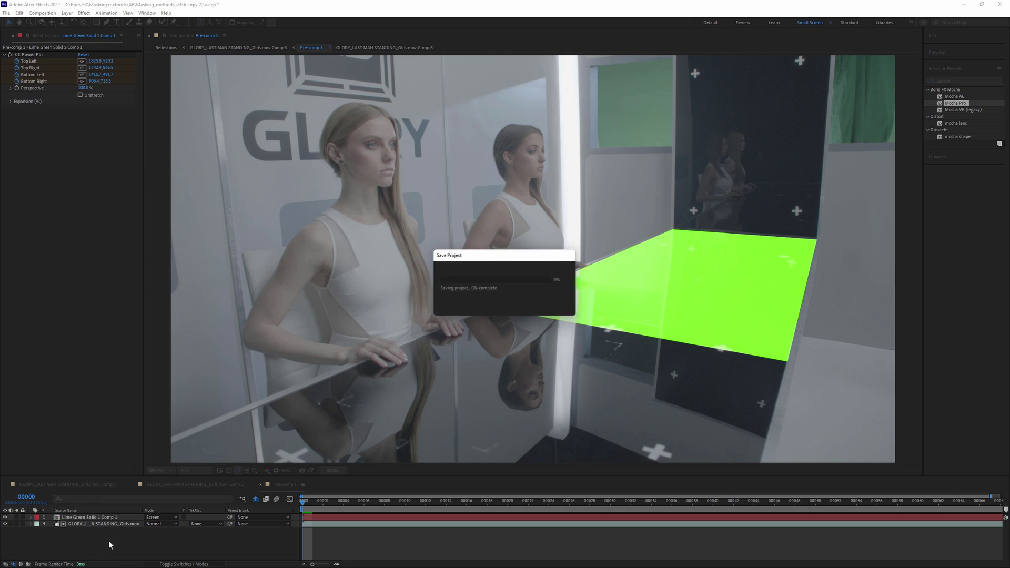
# Reopen Mocha Pro from the footage layer's effect and duplicate the Table layer.
pyautogui.click(106, 525)
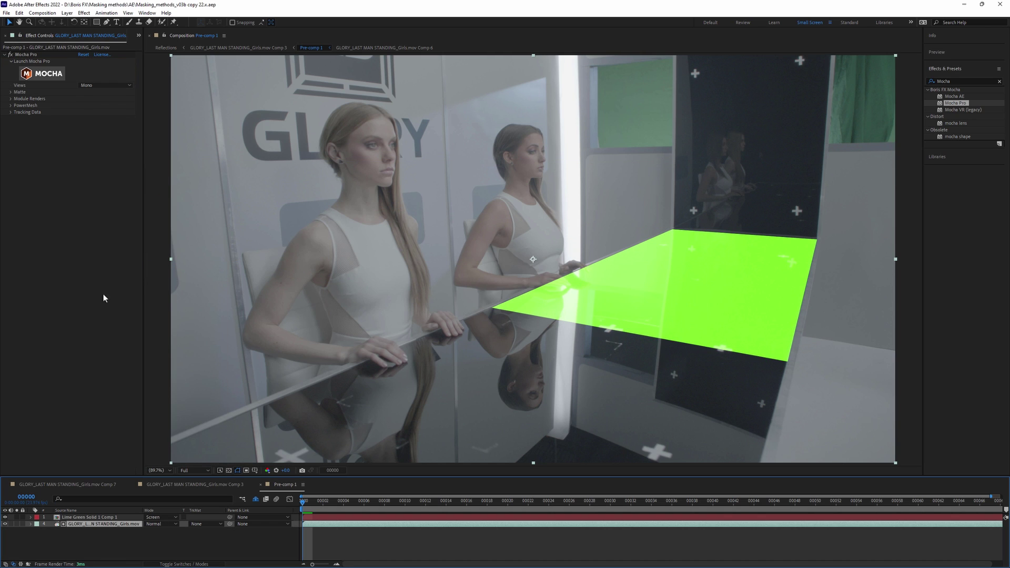
pyautogui.click(58, 79)
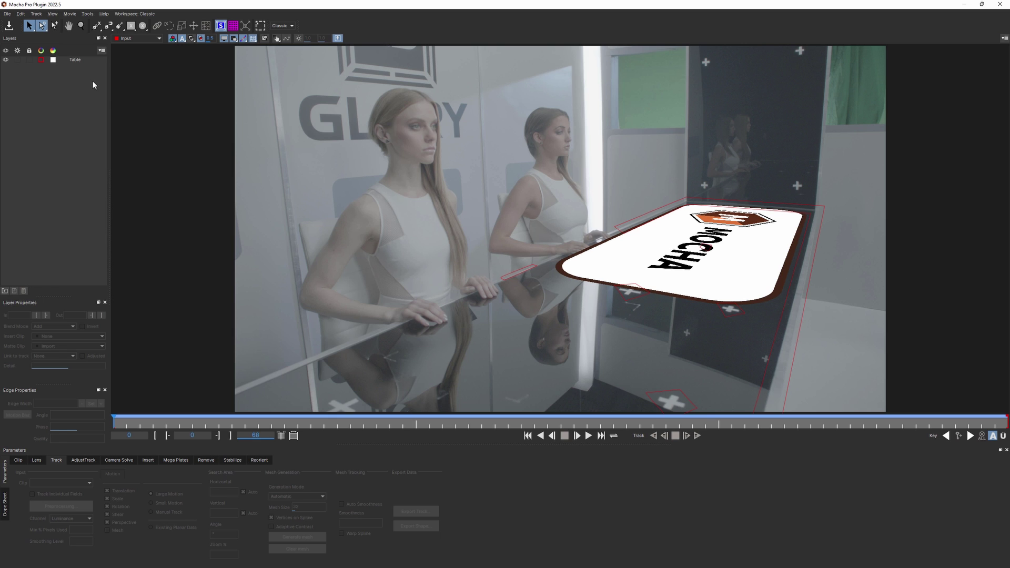
pyautogui.click(76, 60)
pyautogui.hotkey('ctrl', 'd')
# Fit the duplicate layer's surface over the foreground half of the table beside the first insert, and export its tracking data.
pyautogui.moveTo(635, 293); pyautogui.dragTo(363, 415)
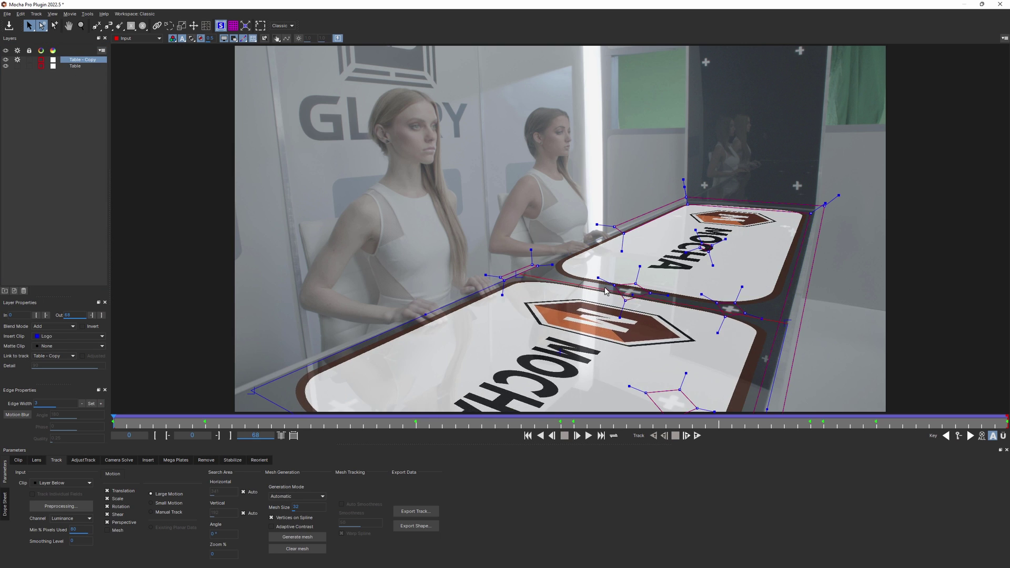
pyautogui.moveTo(521, 328); pyautogui.dragTo(547, 211)
pyautogui.scroll(-3, 294, 374)
pyautogui.press('z')
pyautogui.press('*')
pyautogui.click(416, 511)
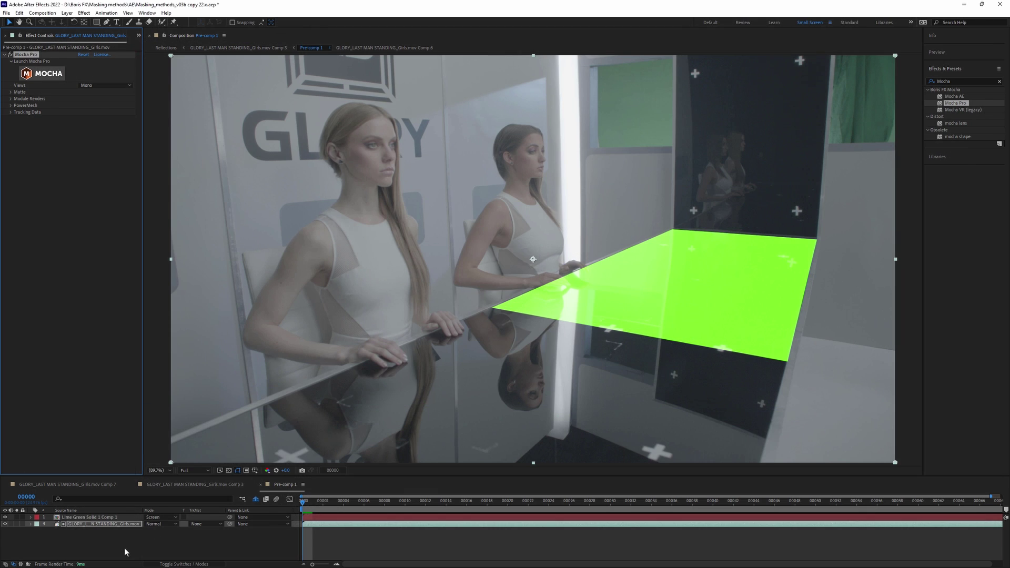
# Create a magenta solid in Pre-comp 1 and pre-compose it.
pyautogui.rightClick(125, 547)
pyautogui.click(261, 467)
pyautogui.click(498, 334)
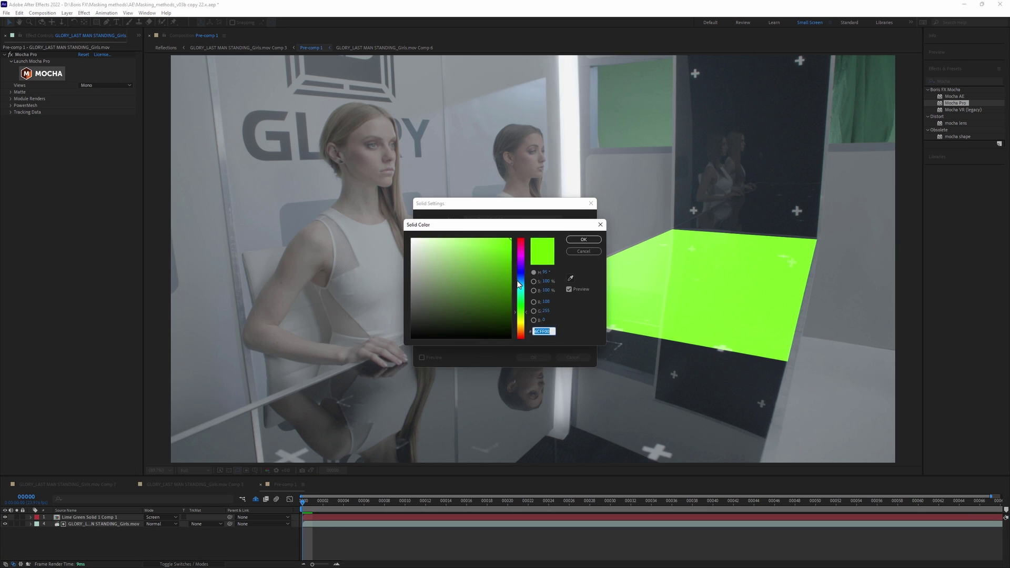
pyautogui.click(521, 258)
pyautogui.click(584, 239)
pyautogui.click(532, 358)
pyautogui.rightClick(87, 517)
pyautogui.click(129, 465)
pyautogui.click(524, 338)
# Set the corner-pinned magenta comp layer's blending mode to Screen and preview the composite.
pyautogui.click(161, 518)
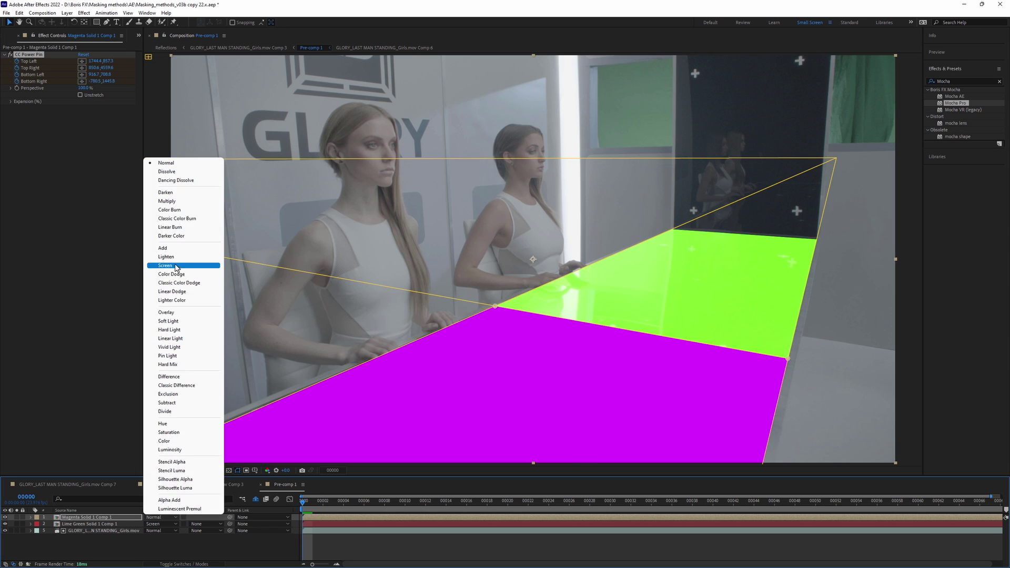
pyautogui.click(179, 263)
pyautogui.press('space')
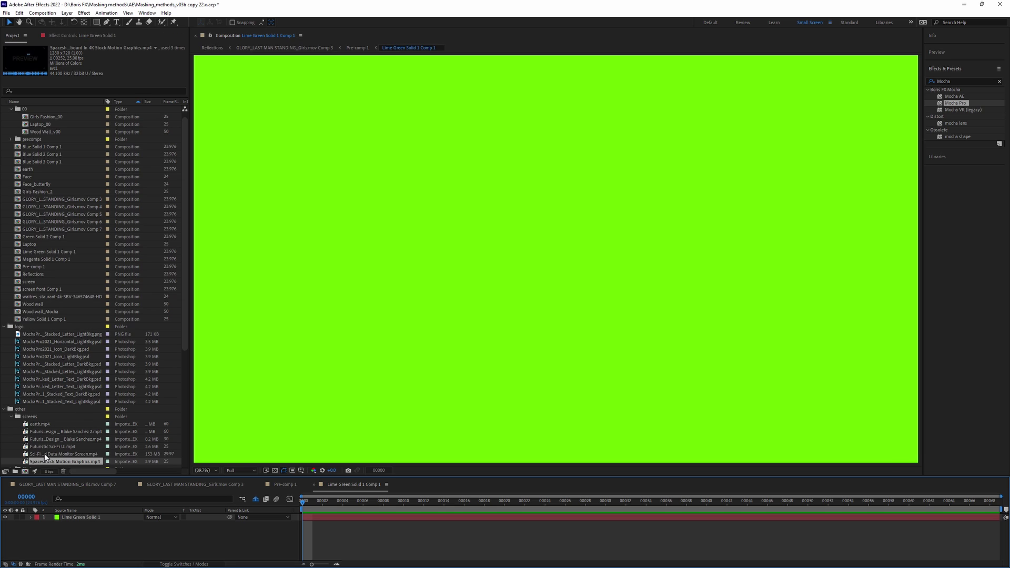
# Add a sci-fi screen video from the screens folder to the lime green comp and close that comp.
pyautogui.moveTo(44, 453); pyautogui.dragTo(252, 521)
pyautogui.click(314, 484)
# Place the second futuristic HUD video above the solid in the magenta comp, scale it to fit, and return to Pre-comp 1.
pyautogui.doubleClick(113, 516)
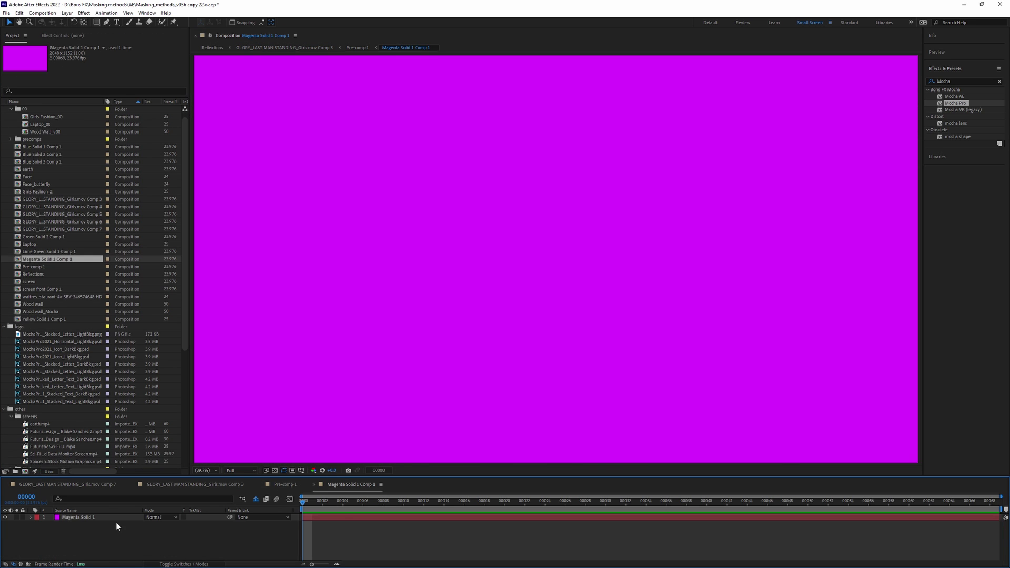
pyautogui.scroll(-3, 176, 409)
pyautogui.moveTo(58, 296); pyautogui.dragTo(132, 519)
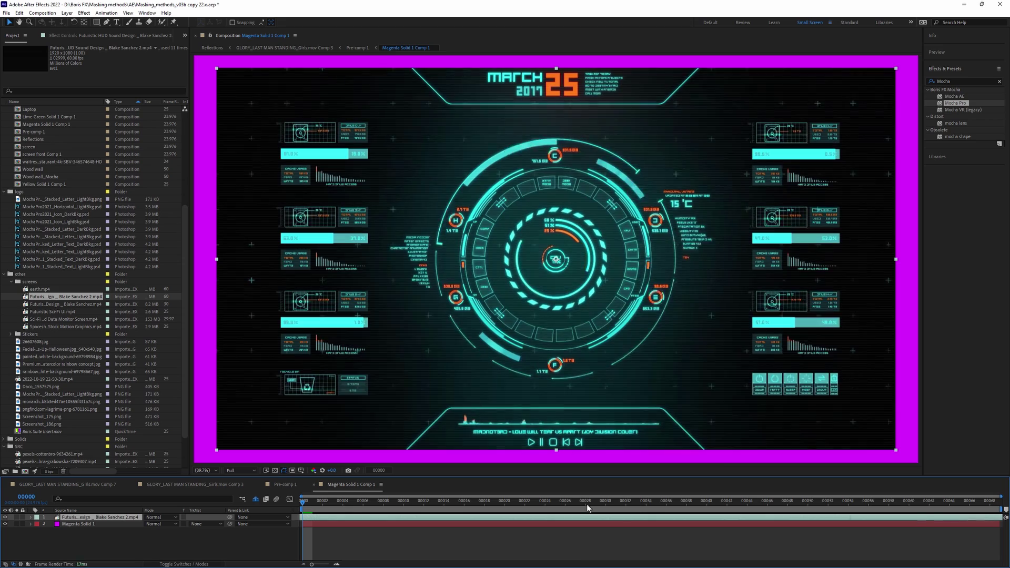
pyautogui.rightClick(633, 234)
pyautogui.moveTo(713, 273)
pyautogui.click(747, 380)
pyautogui.click(314, 484)
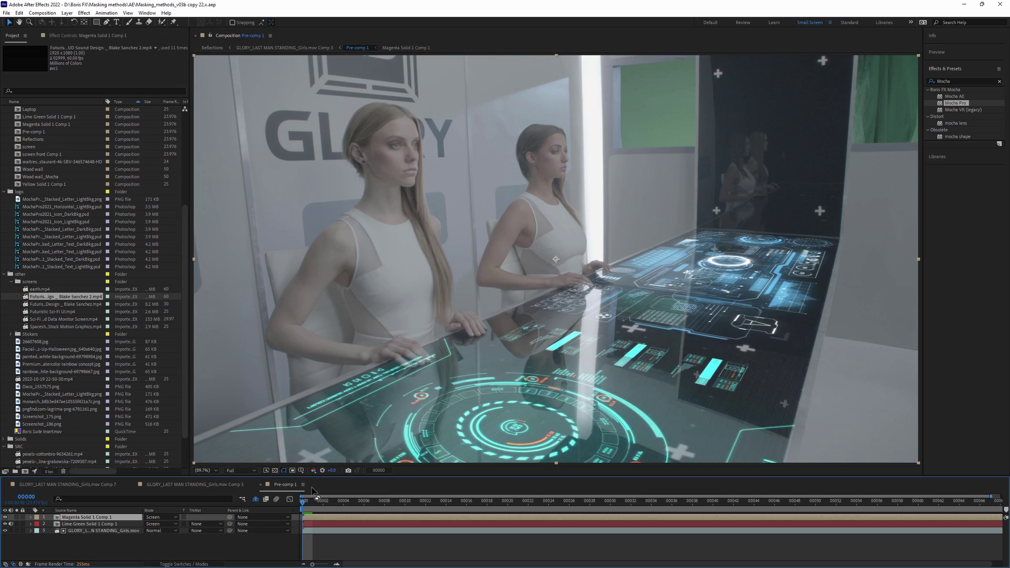
pyautogui.click(139, 139)
pyautogui.click(139, 185)
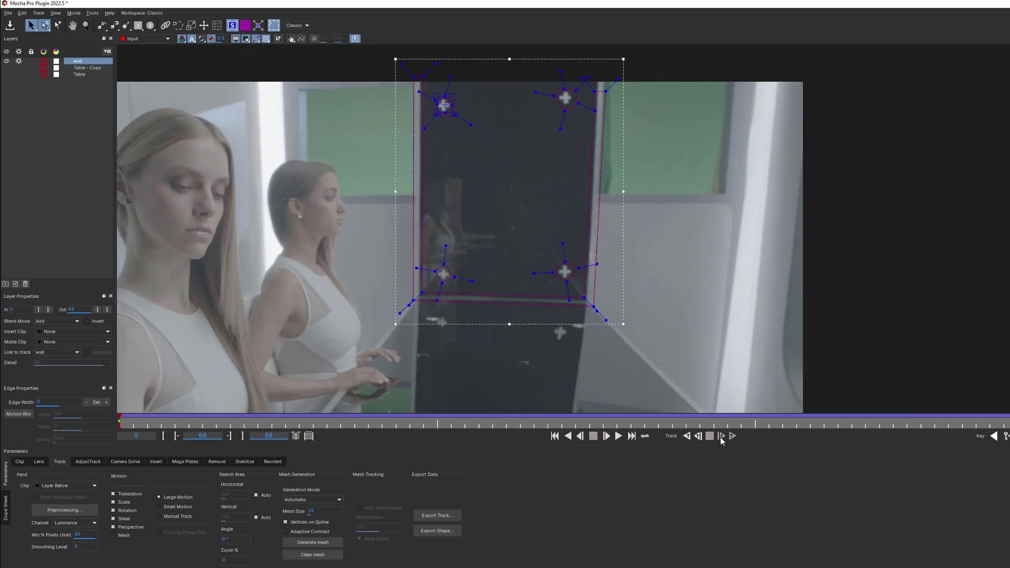
# Pre-compose the corner-pinned blue solid covering the back wall.
pyautogui.rightClick(87, 520)
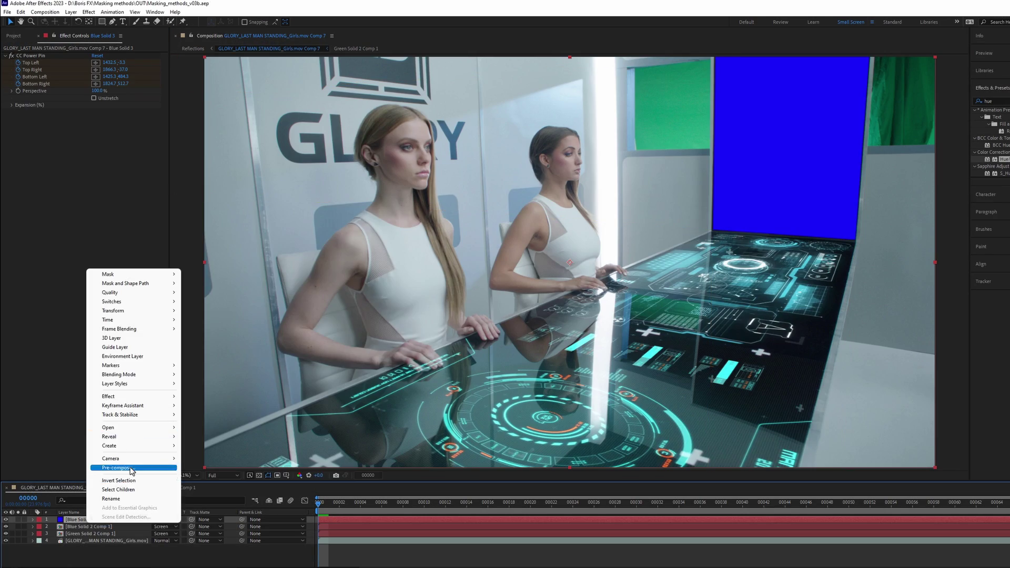
pyautogui.click(131, 467)
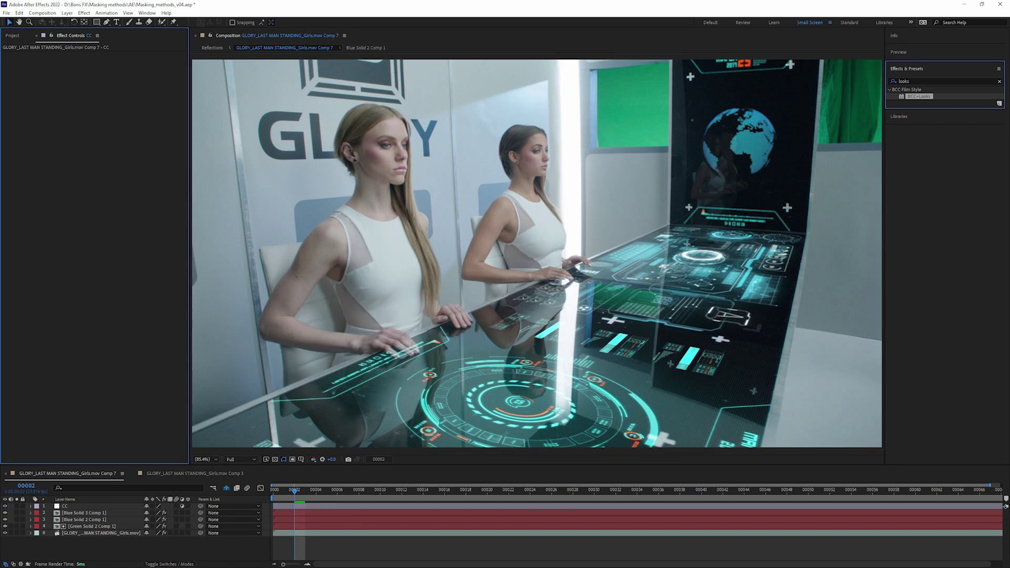
# Apply BCC+Looks to the CC adjustment layer and choose a look in its FX Editor.
pyautogui.moveTo(918, 97); pyautogui.dragTo(94, 106)
pyautogui.click(34, 69)
pyautogui.click(171, 321)
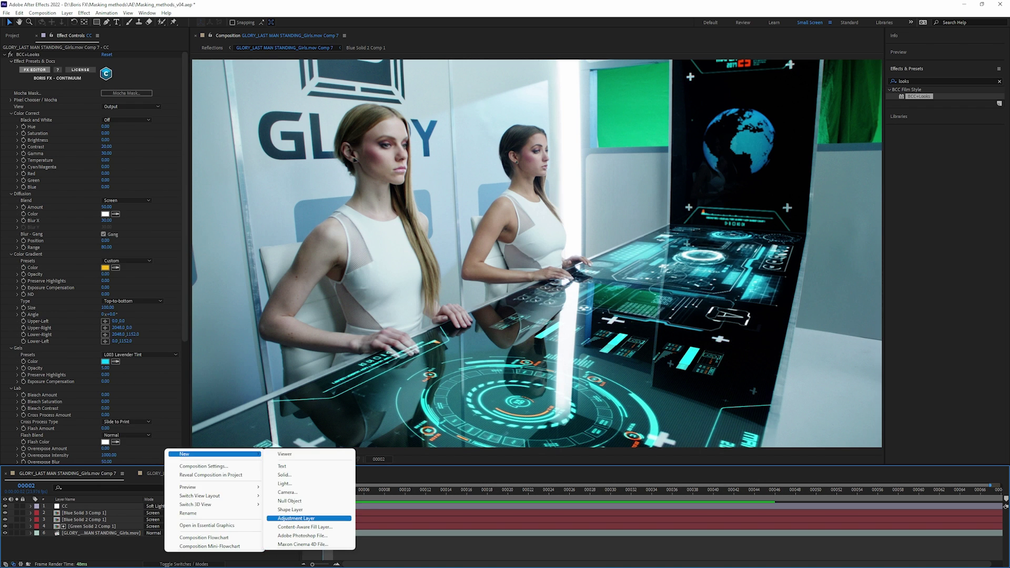
# Create another adjustment layer, search the effects for "film g" and apply the film grain effect.
pyautogui.click(296, 518)
pyautogui.click(944, 81)
pyautogui.write('film g')
pyautogui.doubleClick(923, 96)
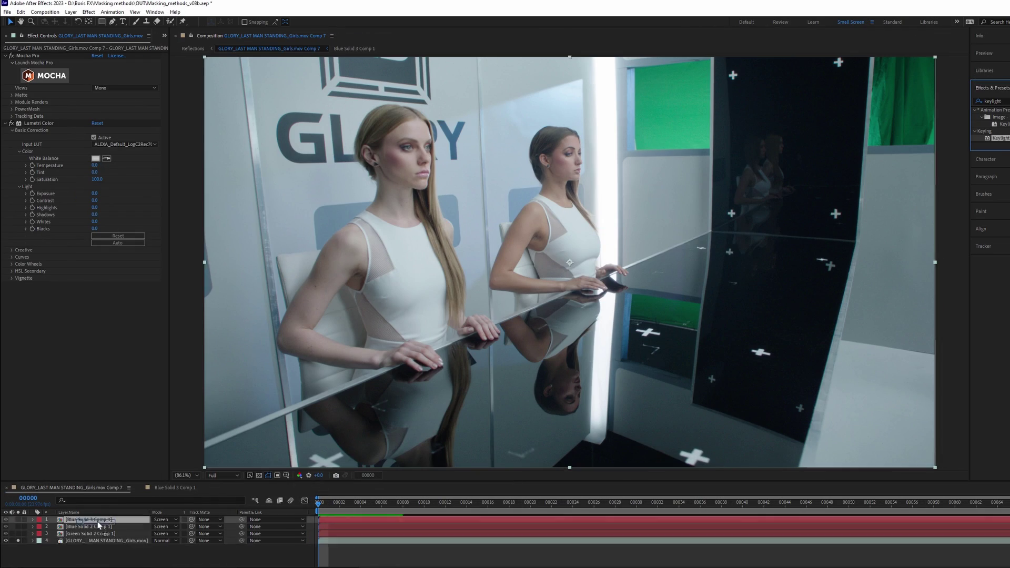
# Sample the green backdrop as Keylight's screen colour, switch its view to inspect the key, and refine the Screen Matte settings.
pyautogui.click(664, 127)
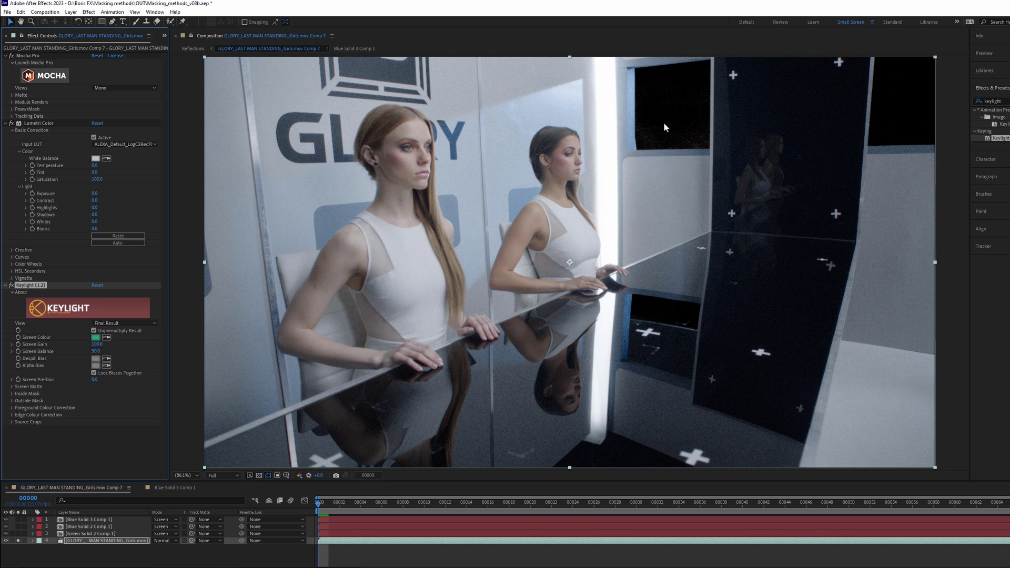
pyautogui.click(124, 323)
pyautogui.click(121, 370)
pyautogui.click(12, 386)
pyautogui.click(18, 400)
pyautogui.click(19, 393)
pyautogui.moveTo(30, 405); pyautogui.dragTo(55, 406)
pyautogui.moveTo(152, 423); pyautogui.dragTo(116, 424)
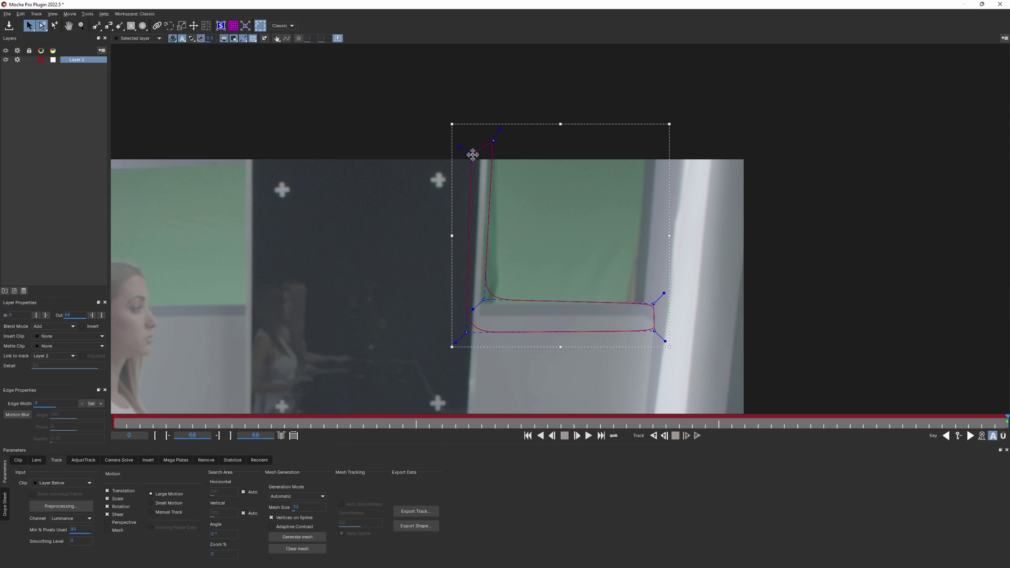
# Track Layer 2, covering the frame around the green window, backwards from the last frame.
pyautogui.click(653, 436)
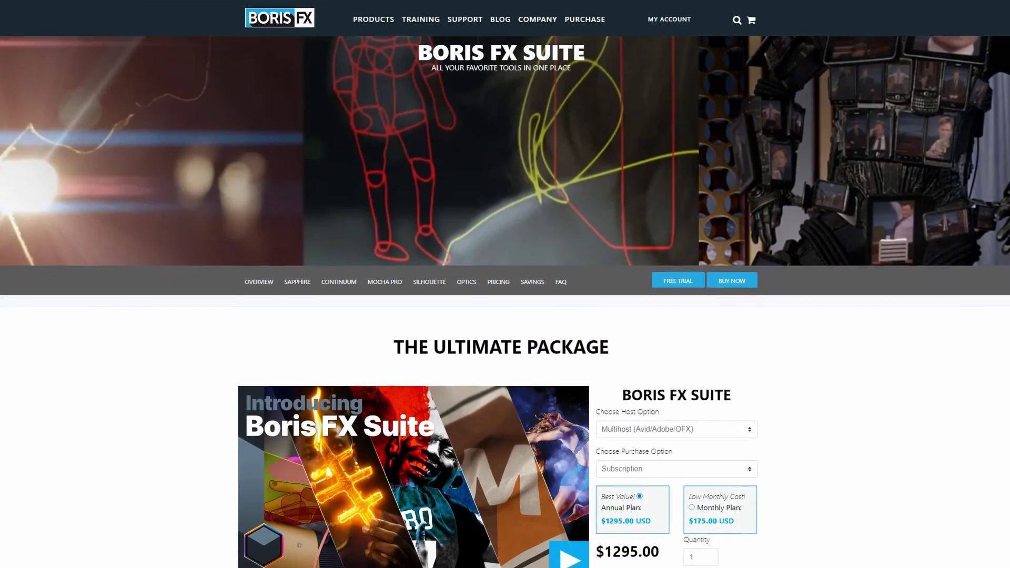
pyautogui.scroll(-1, 505, 302)
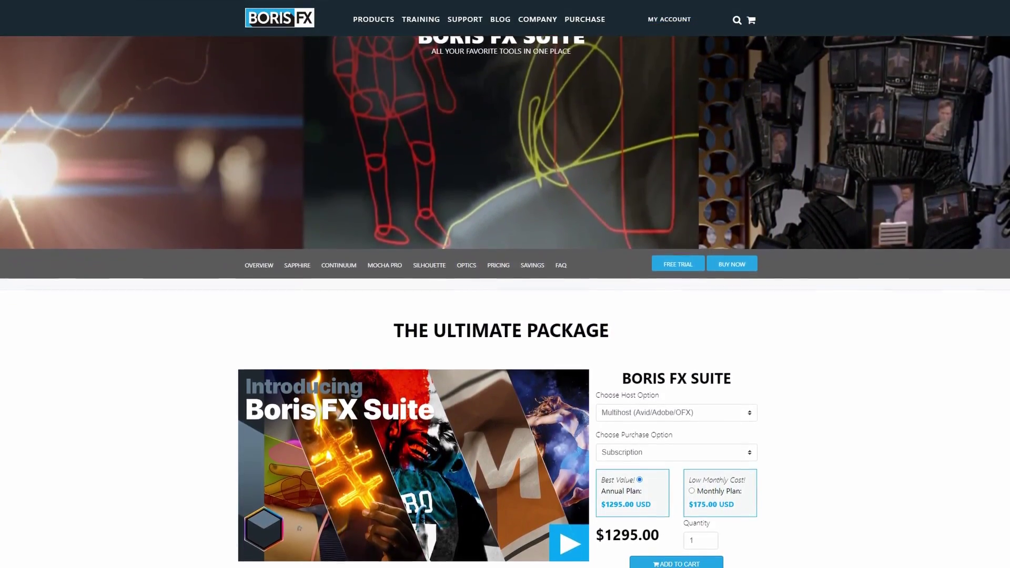
pyautogui.scroll(-1, 505, 368)
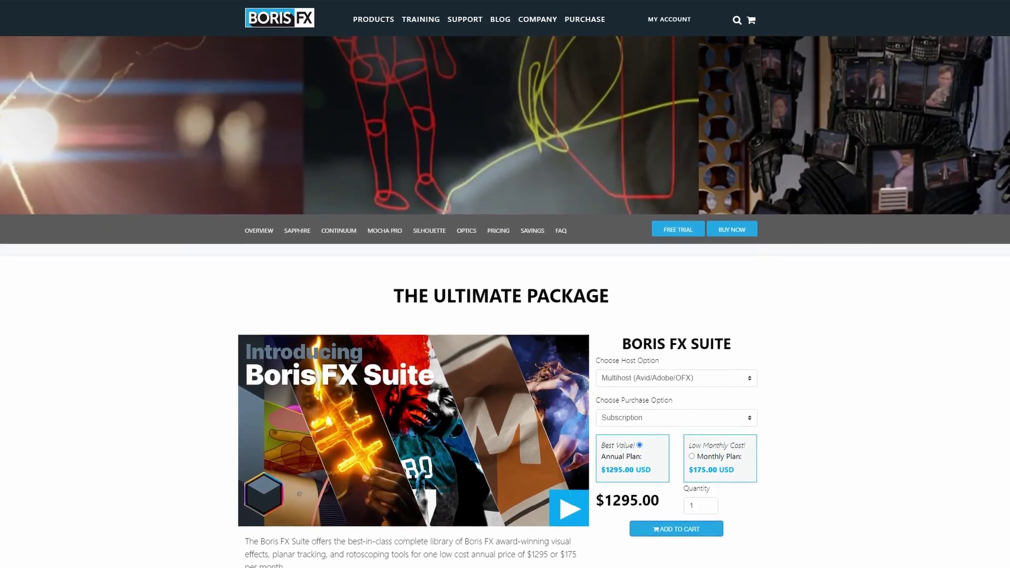